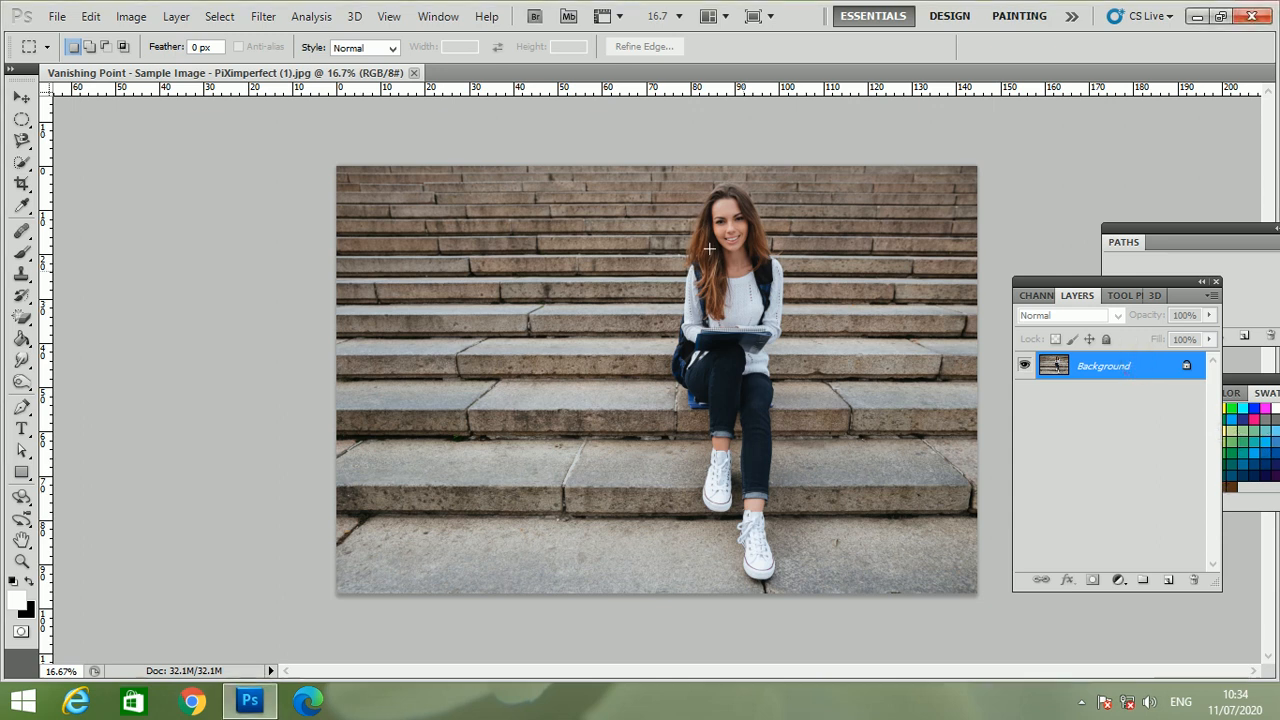
Step: Convert the locked Background into a regular layer and open the Vanishing Point filter on it
double_click(1068, 378)
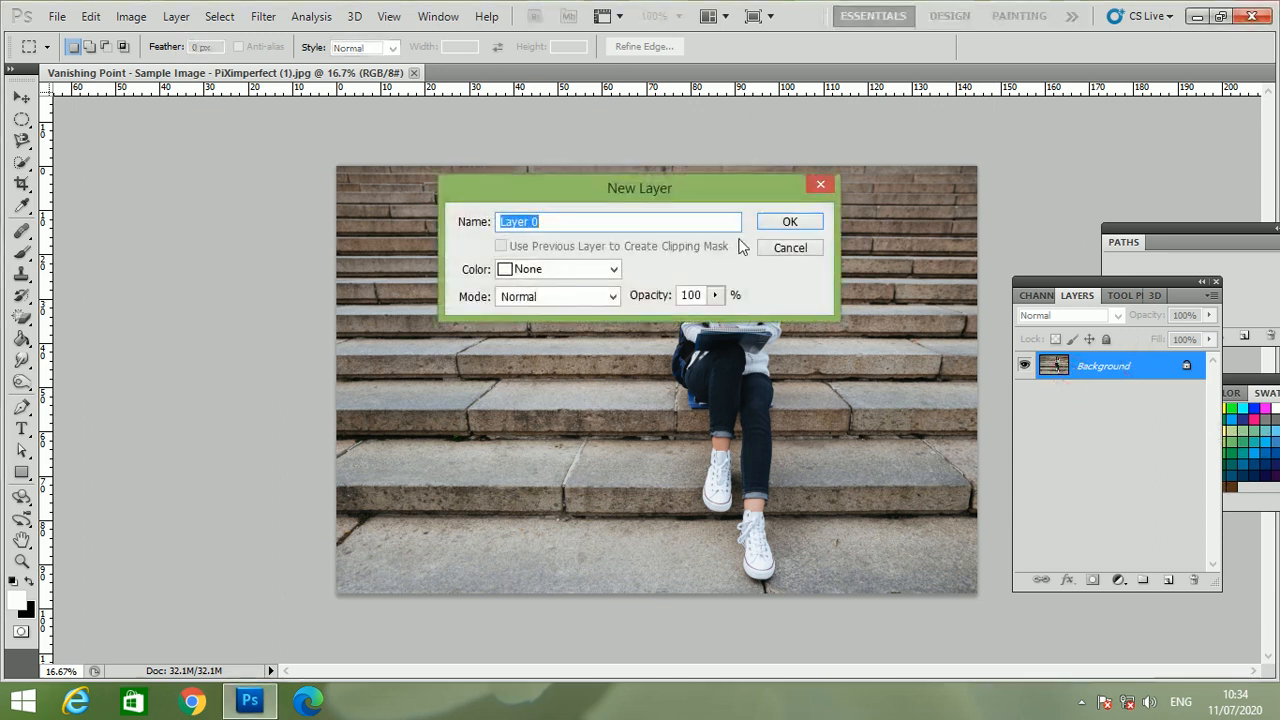
click(760, 226)
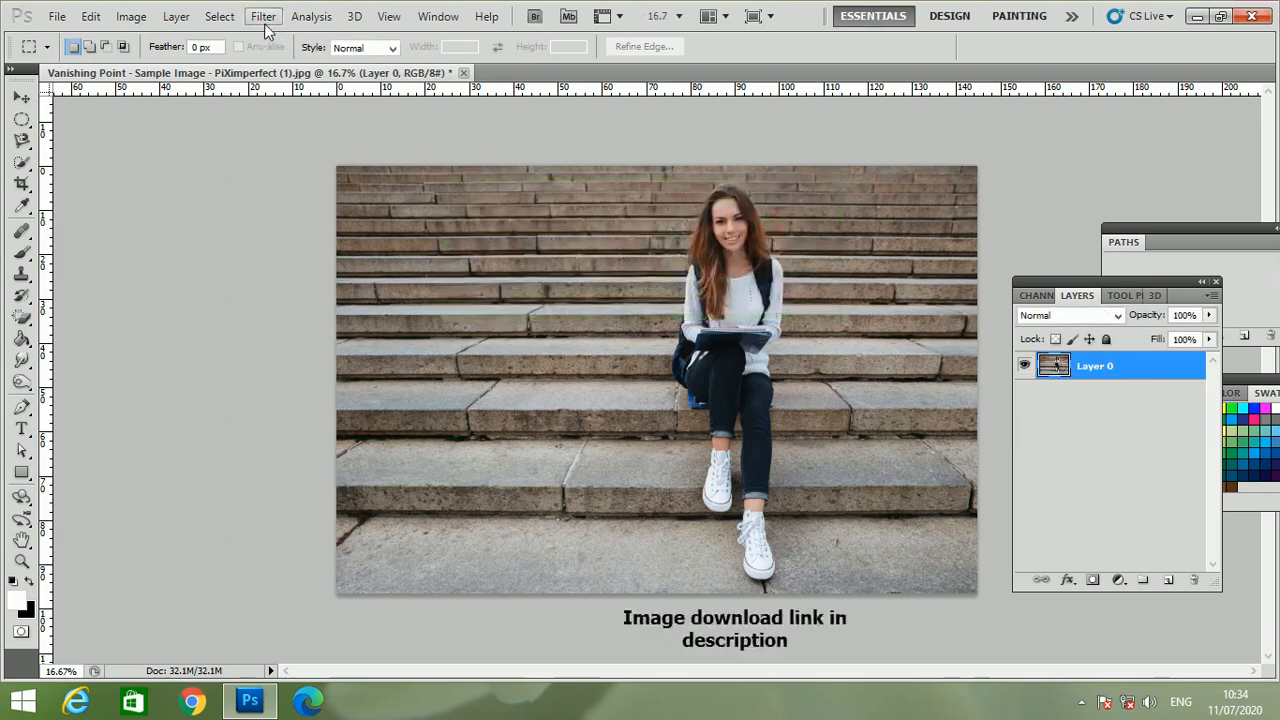
click(263, 16)
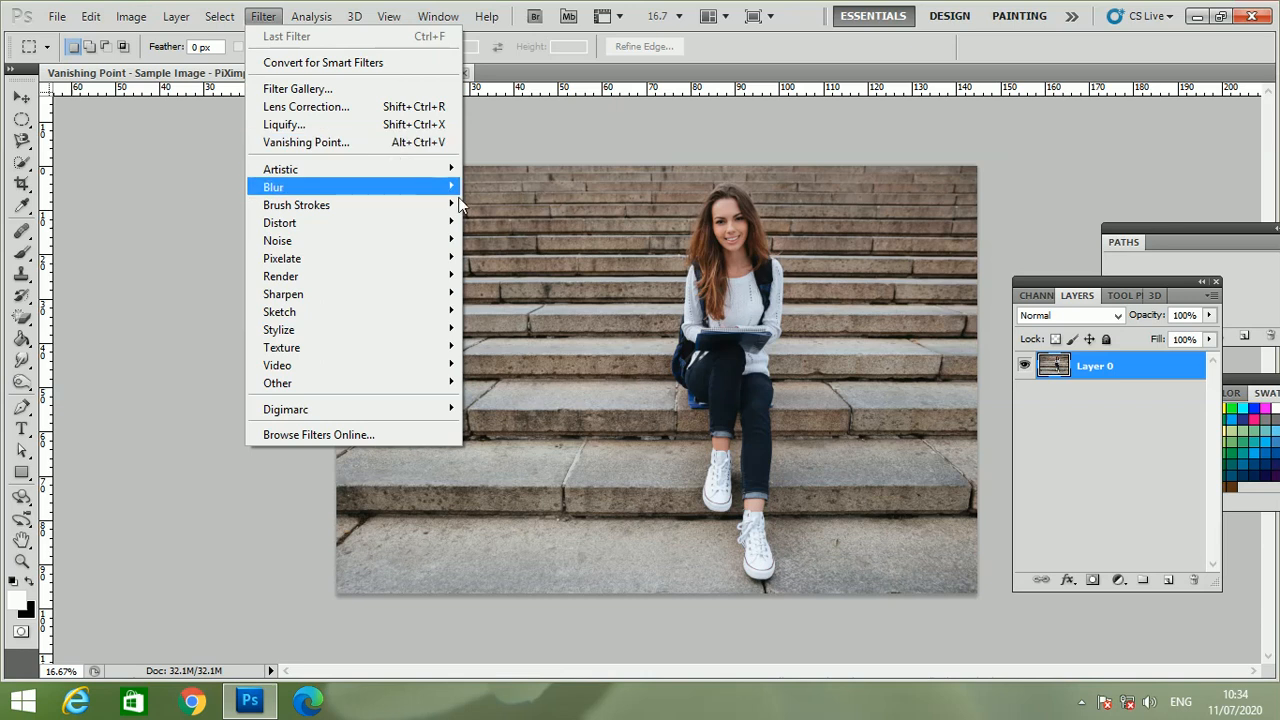
click(564, 263)
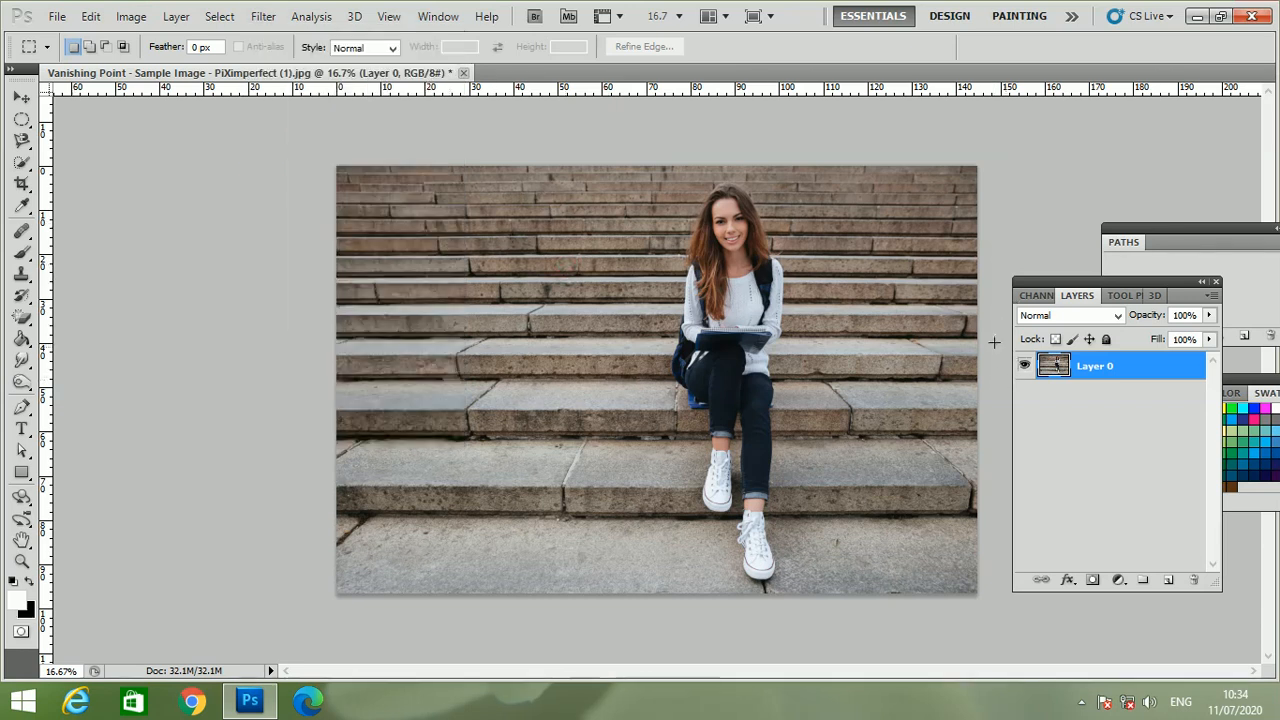
click(262, 20)
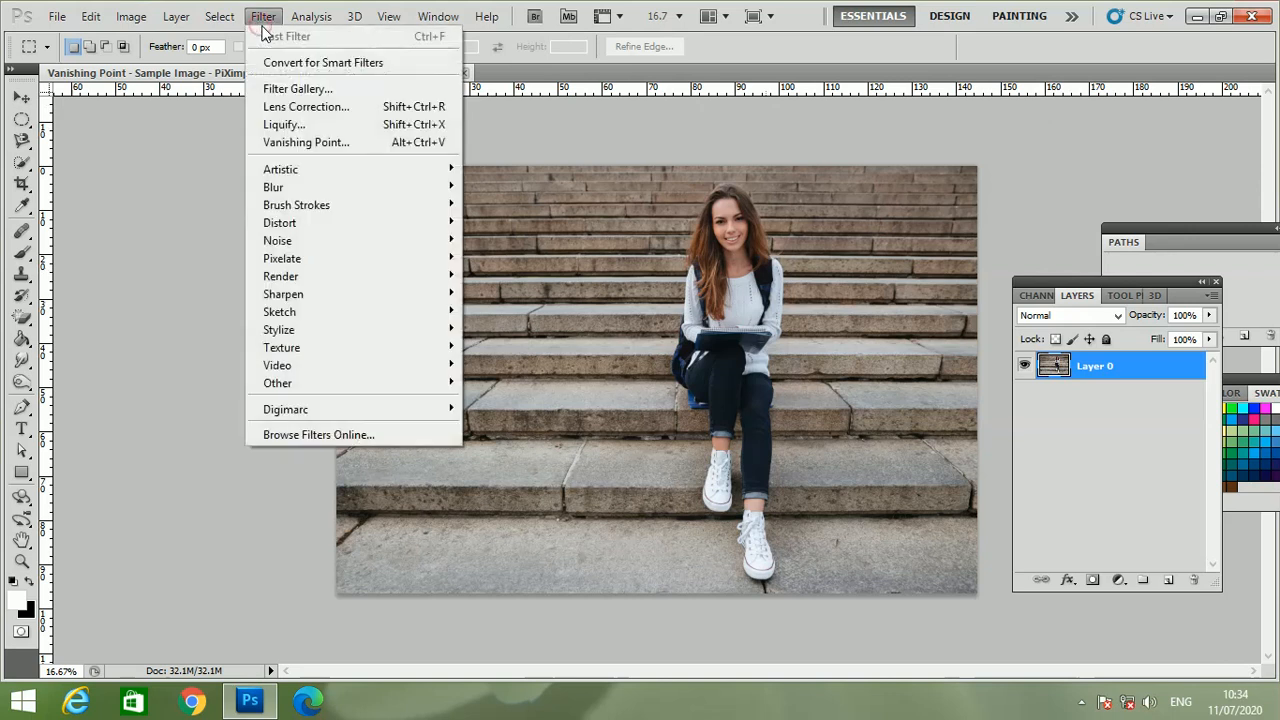
click(355, 139)
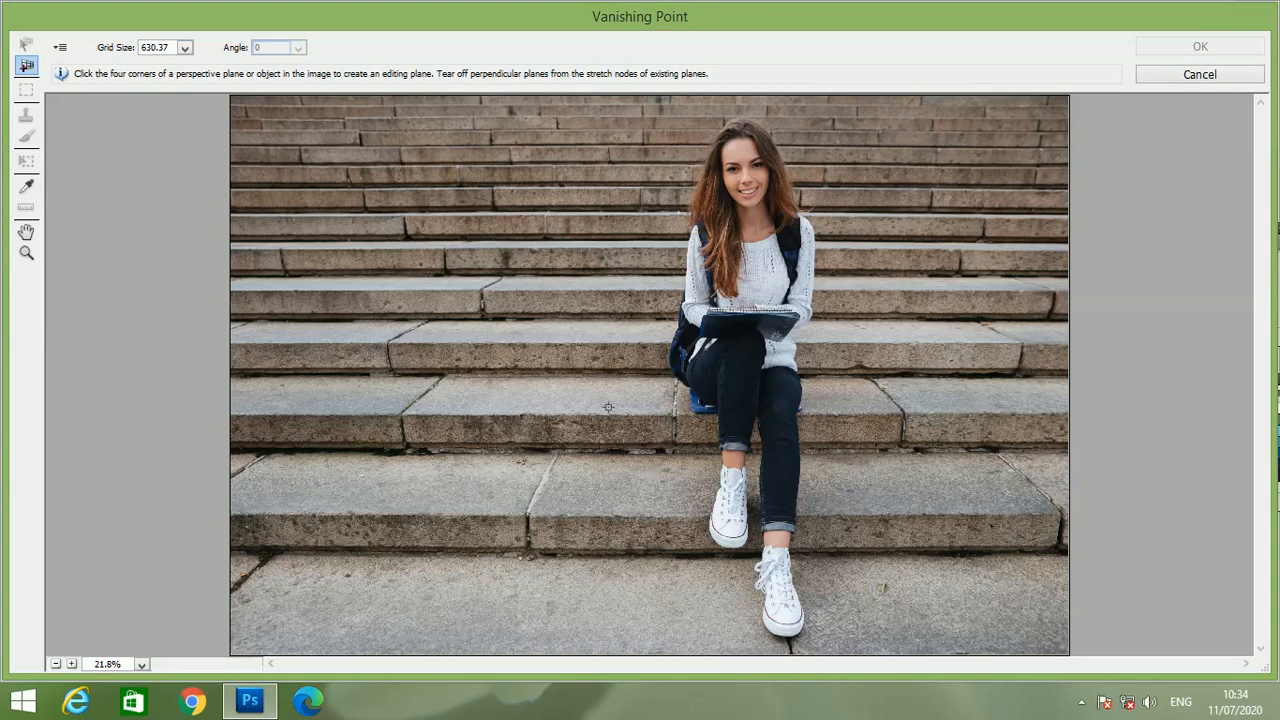
Step: Create a perspective plane over the tread of the step below the woman's knees and set its grid size to 90.91
click(397, 451)
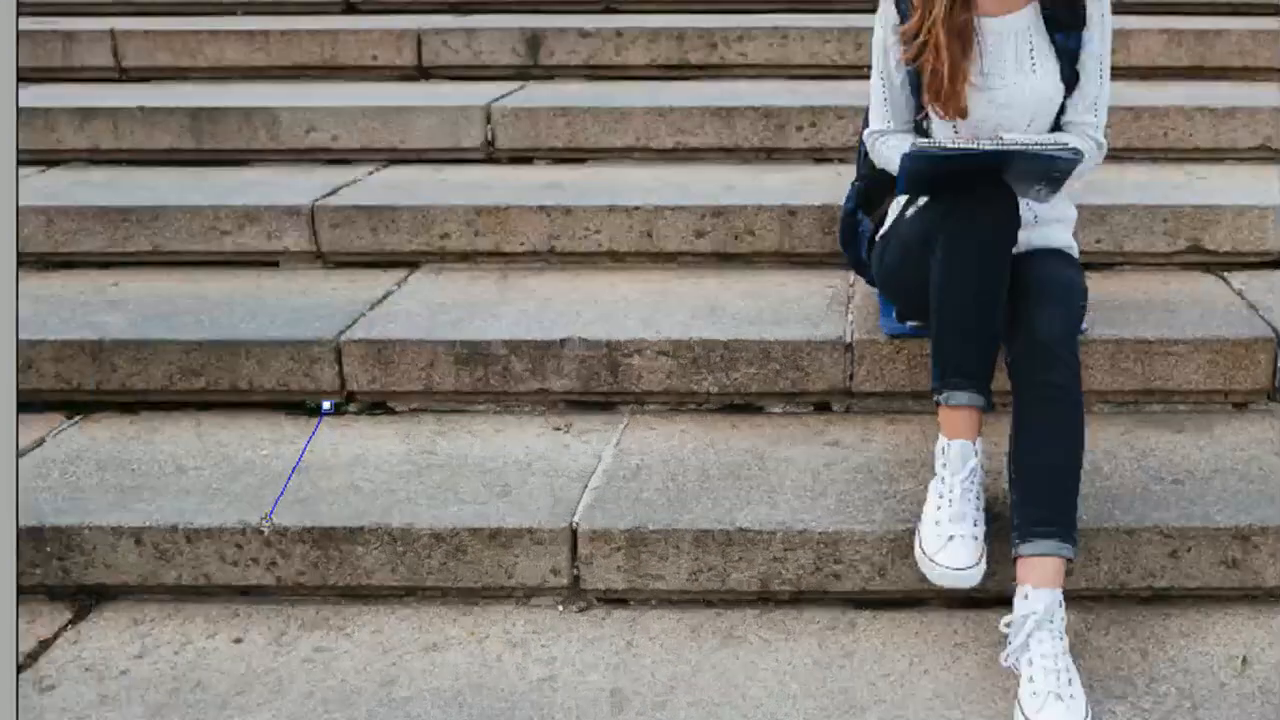
click(265, 522)
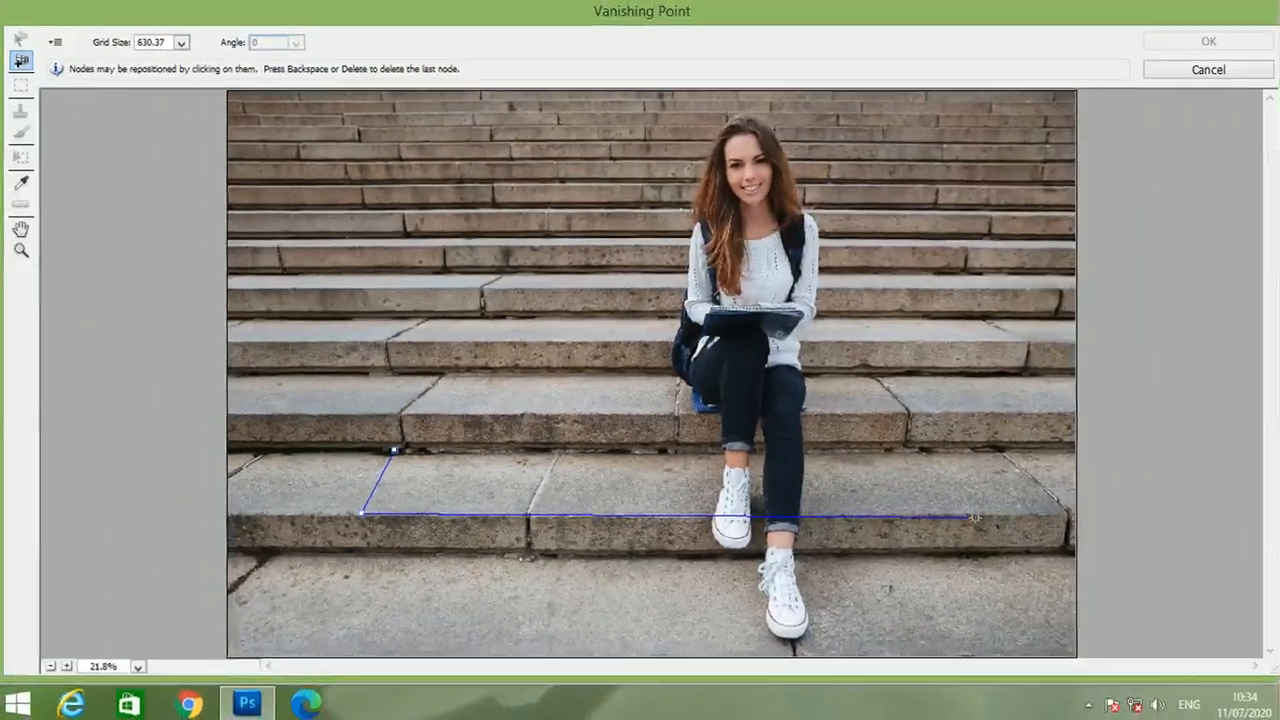
click(975, 518)
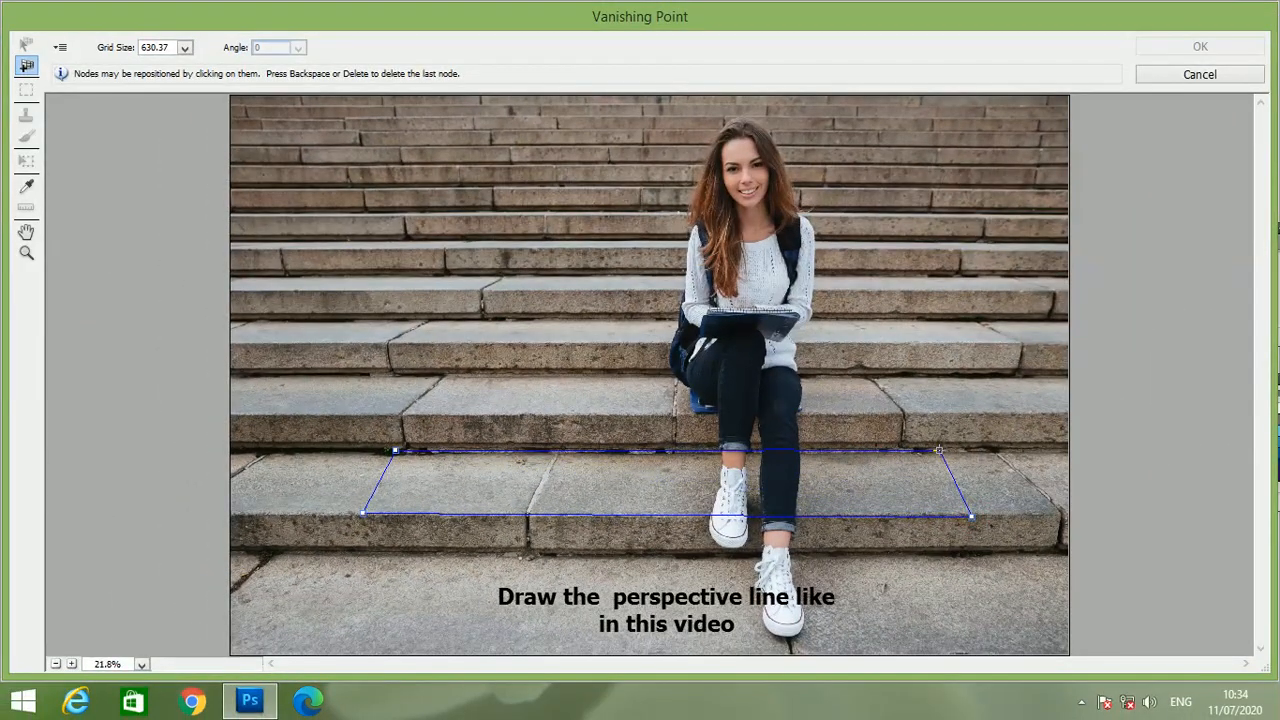
click(938, 451)
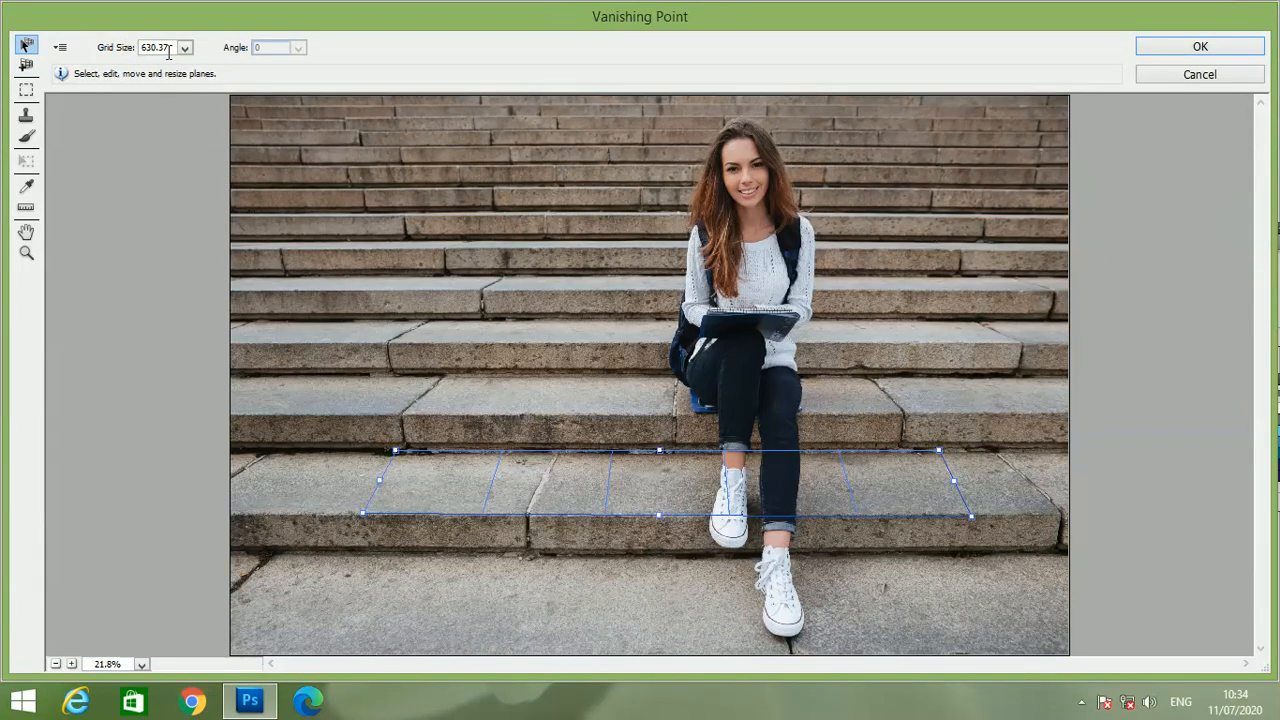
click(184, 50)
drag(151, 72, 99, 80)
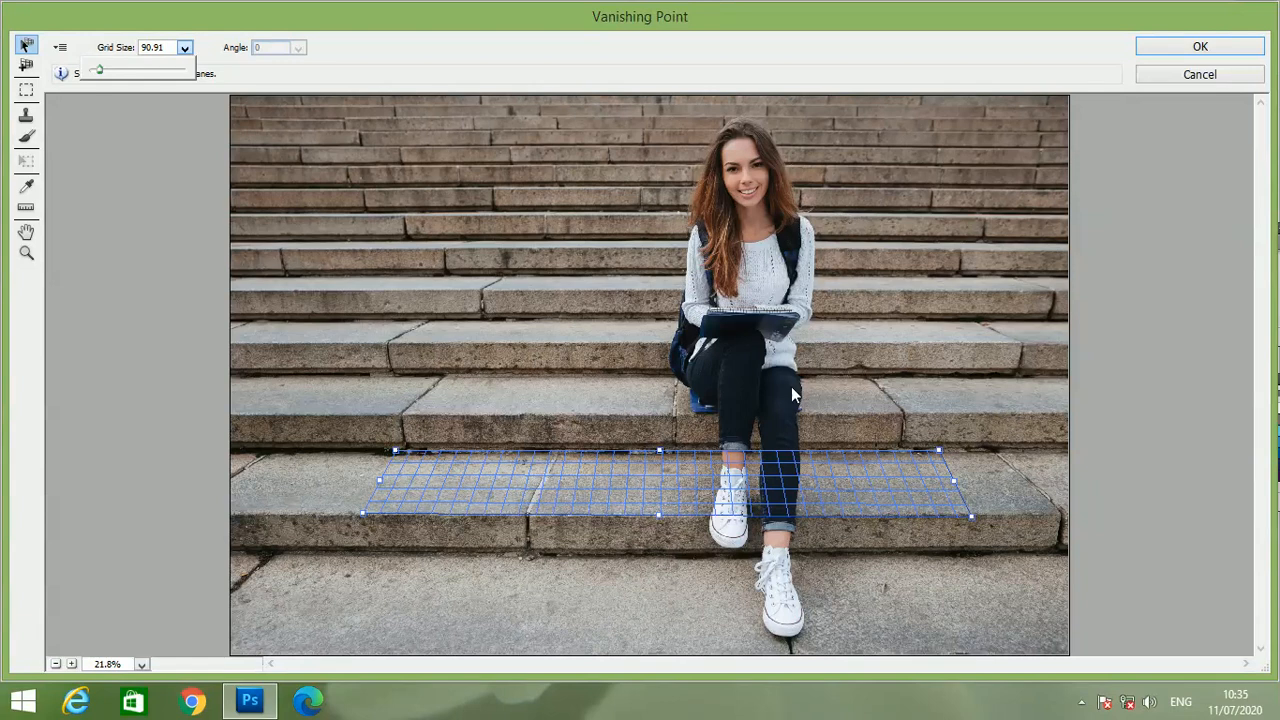
Step: Tear off connected perpendicular planes upward from the first plane's back edge, covering the risers and treads of the next three steps
key(alt)
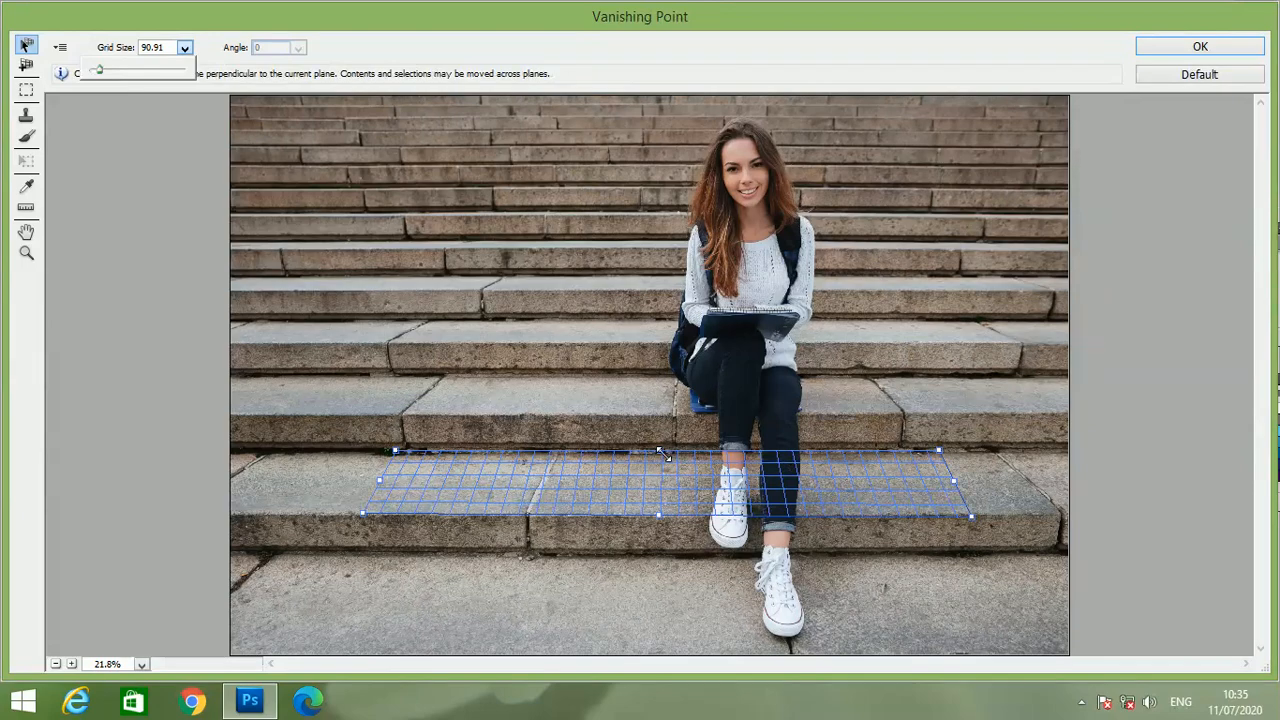
drag(660, 452, 711, 412)
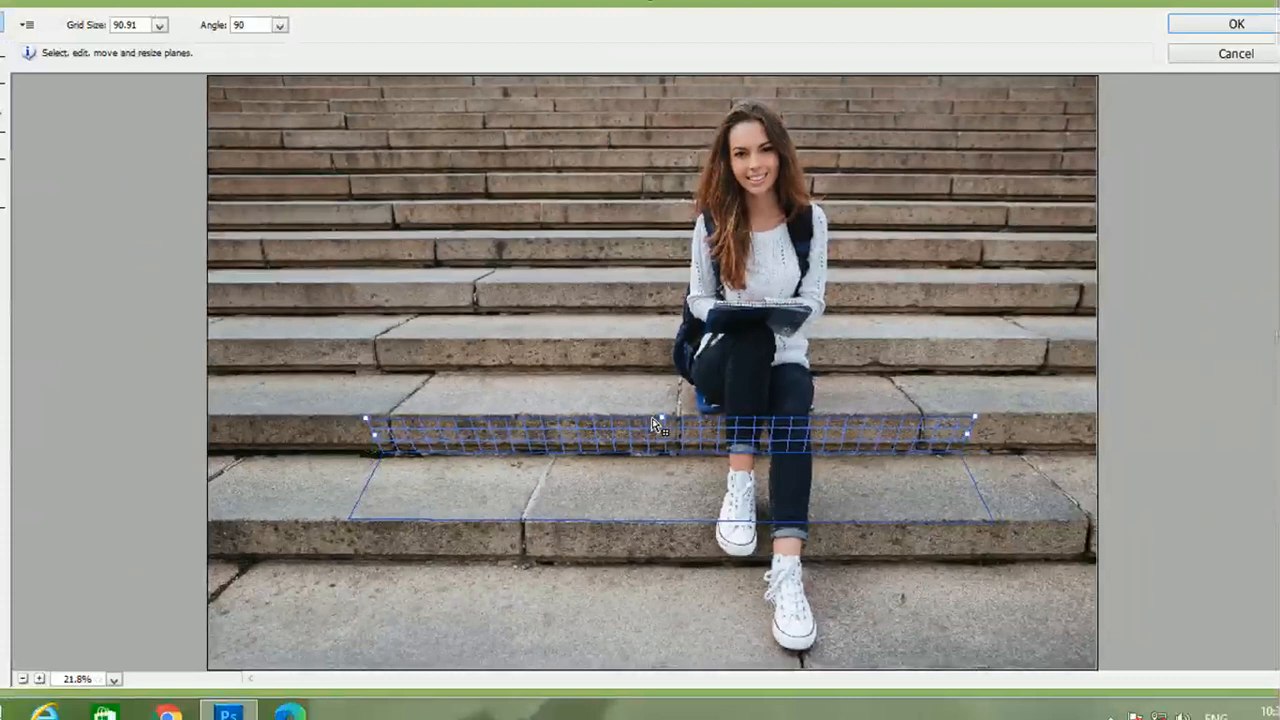
key(alt)
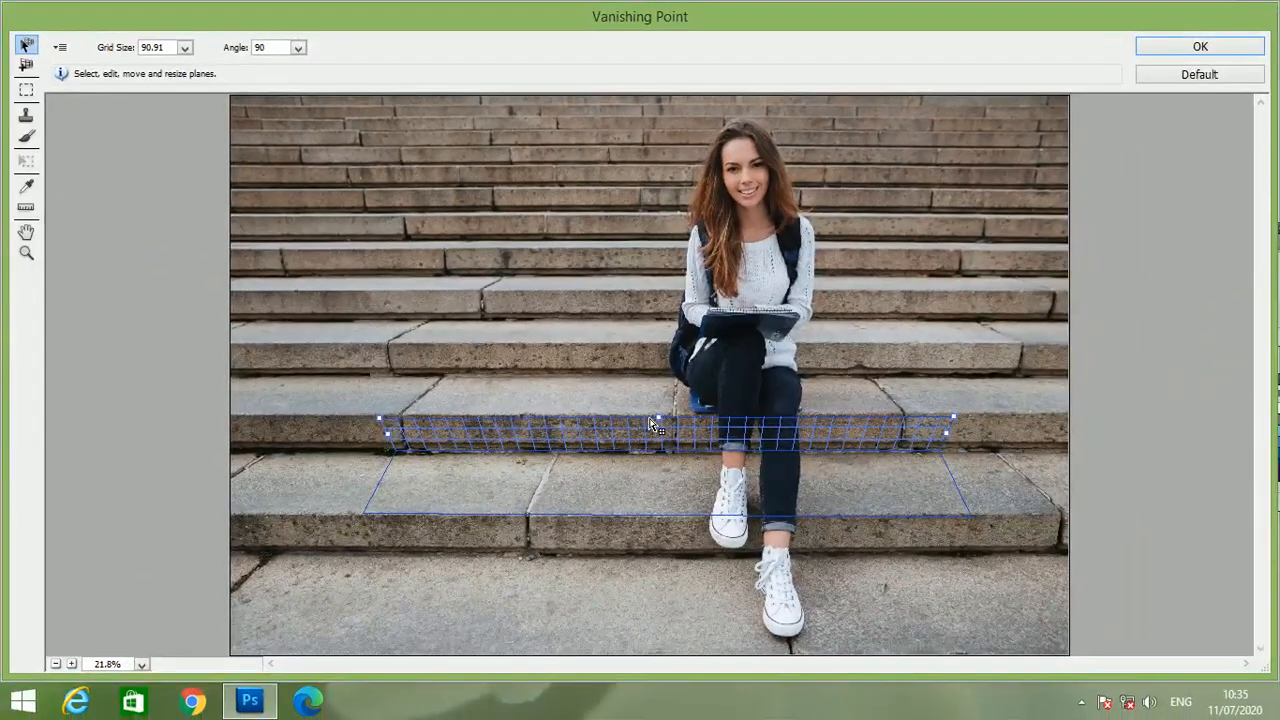
drag(659, 417, 657, 382)
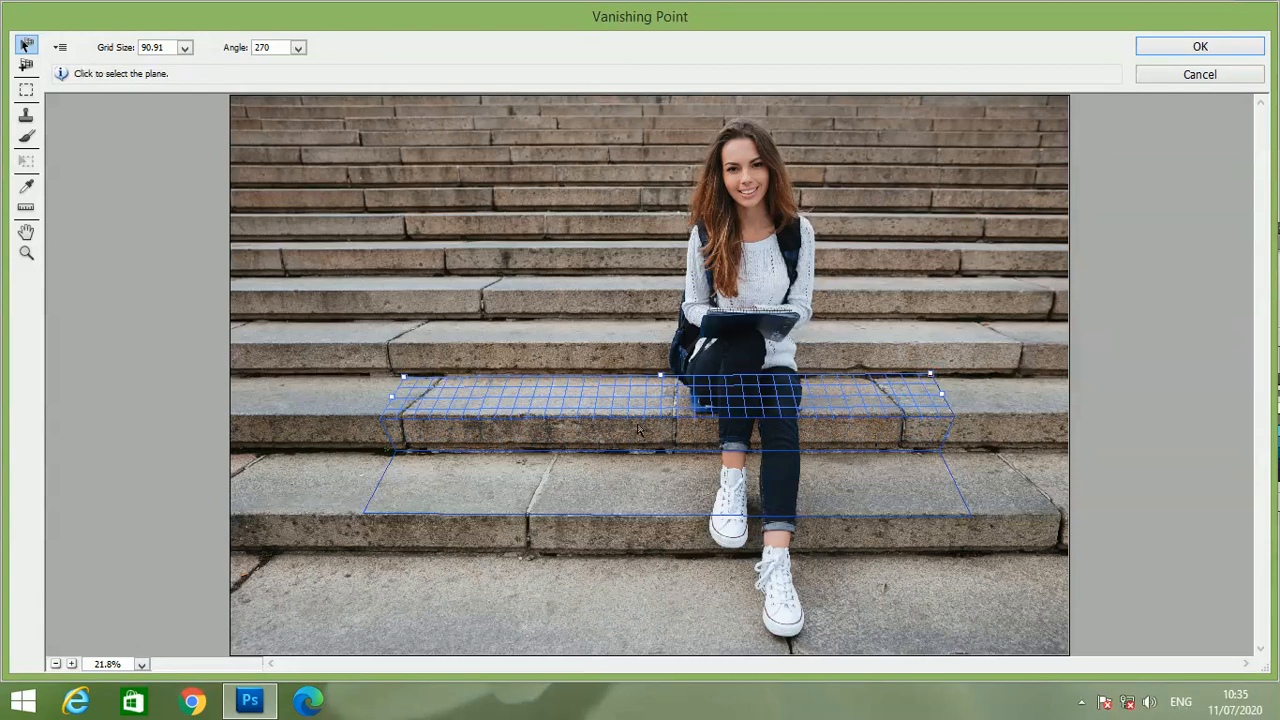
drag(661, 374, 660, 320)
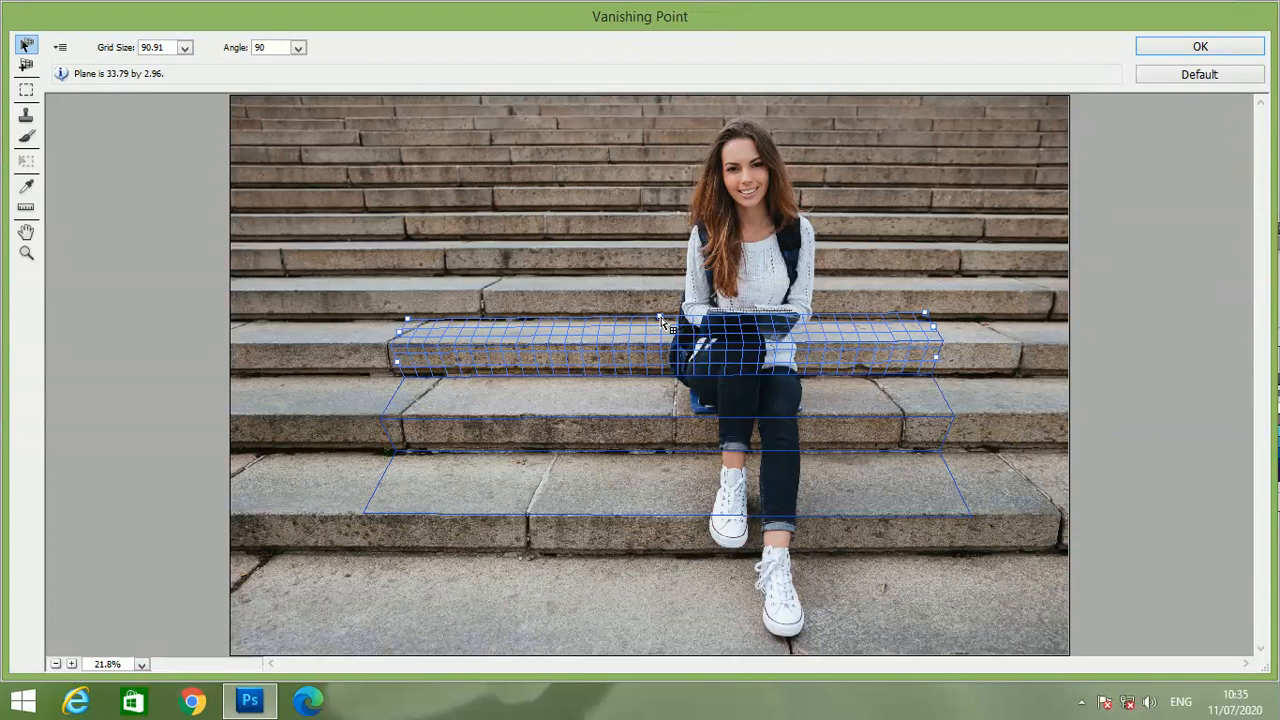
drag(660, 320, 662, 277)
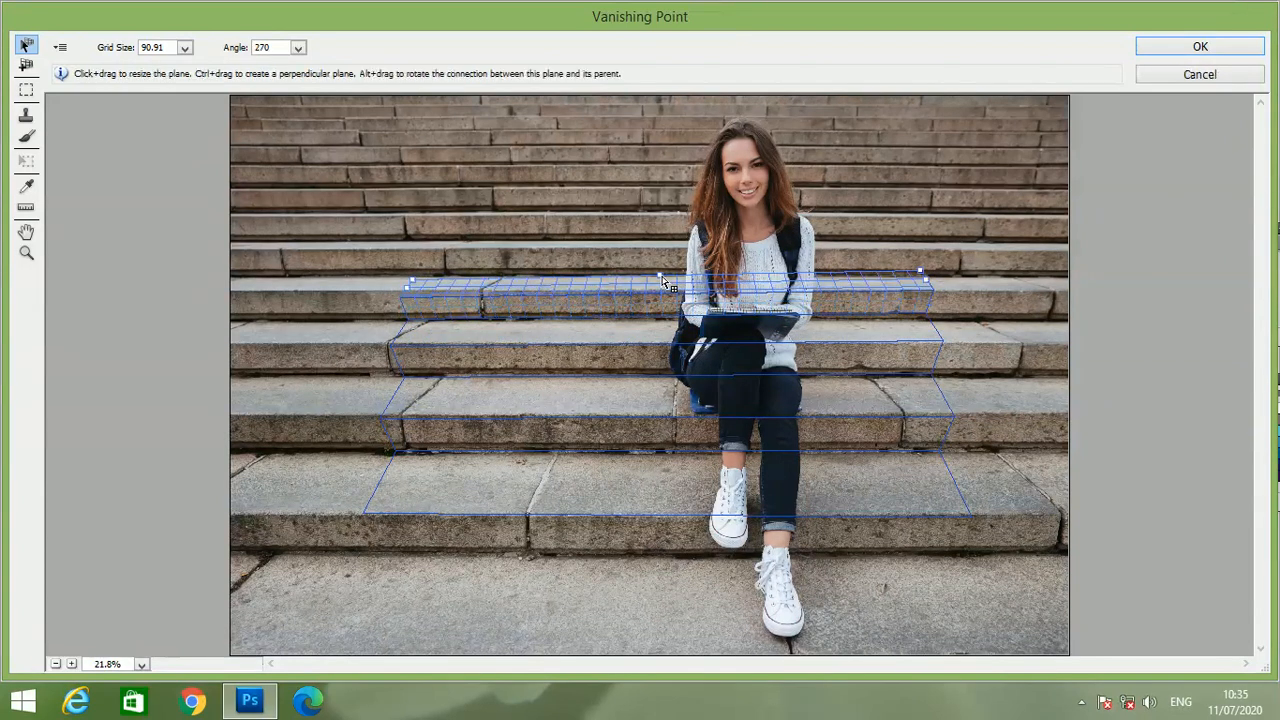
Step: Select the lowest tread plane and apply the finished stair planes to close Vanishing Point
key(ctrl)
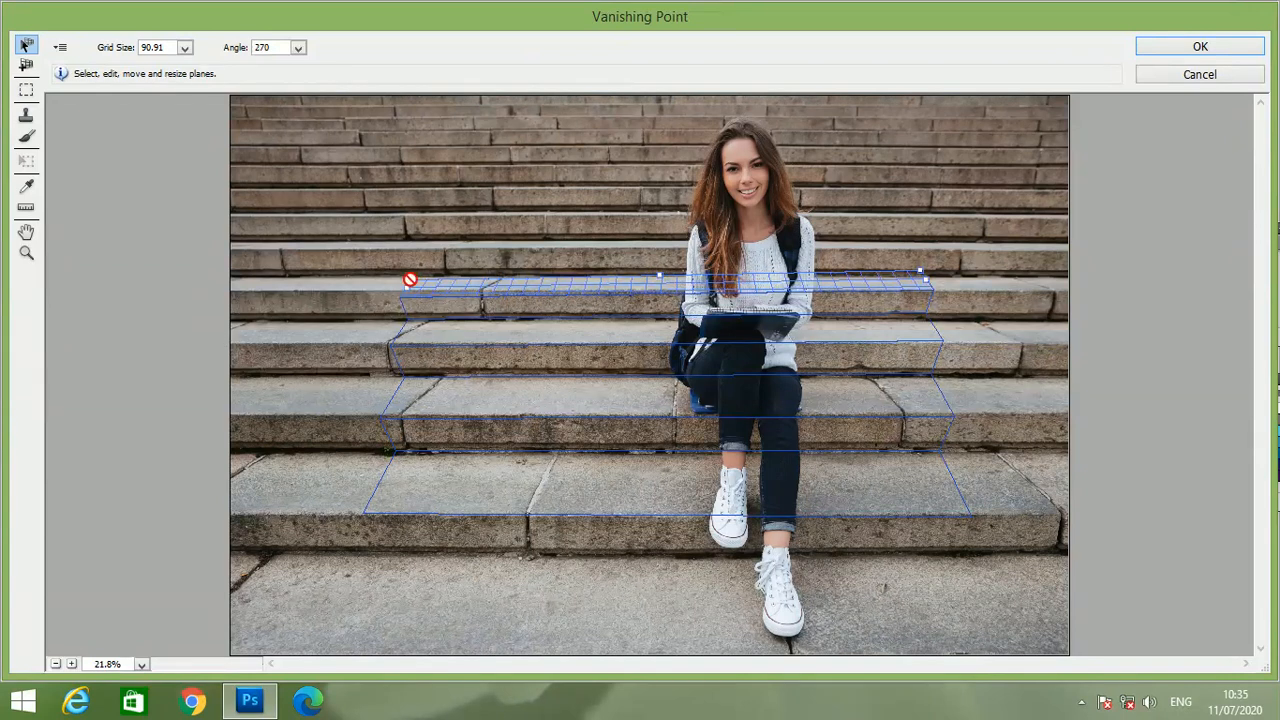
click(26, 65)
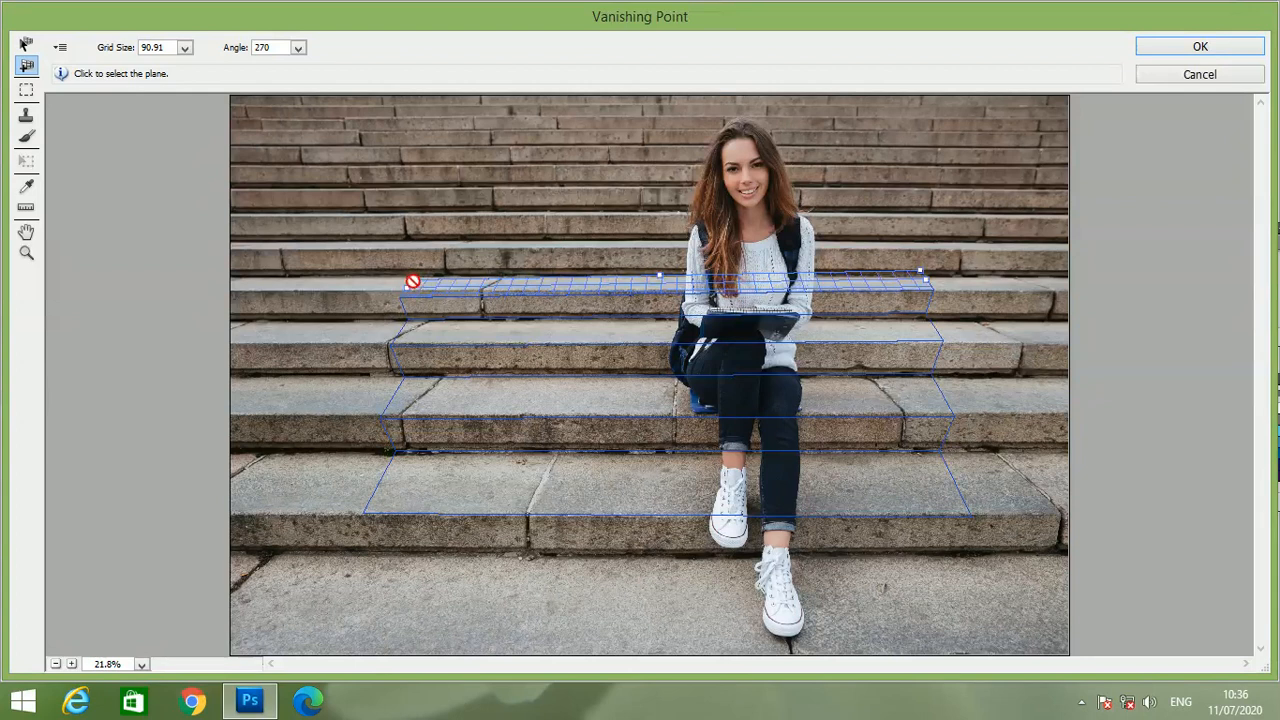
click(26, 45)
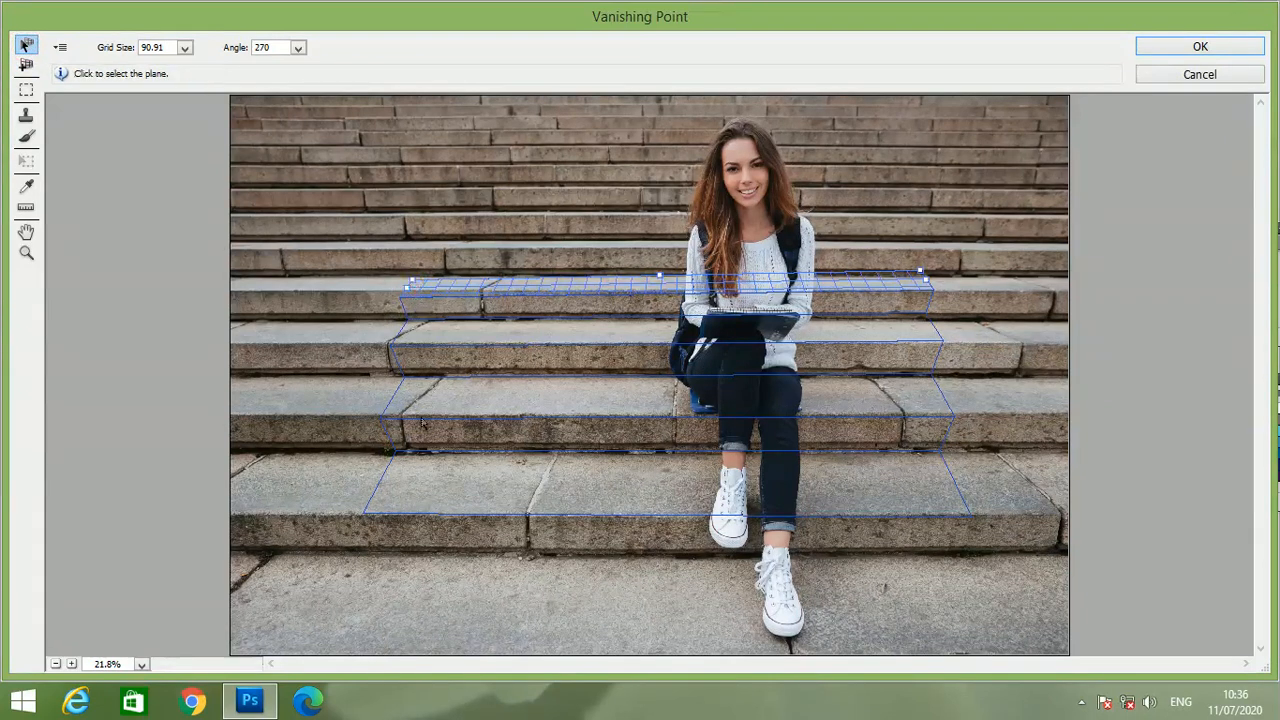
click(368, 505)
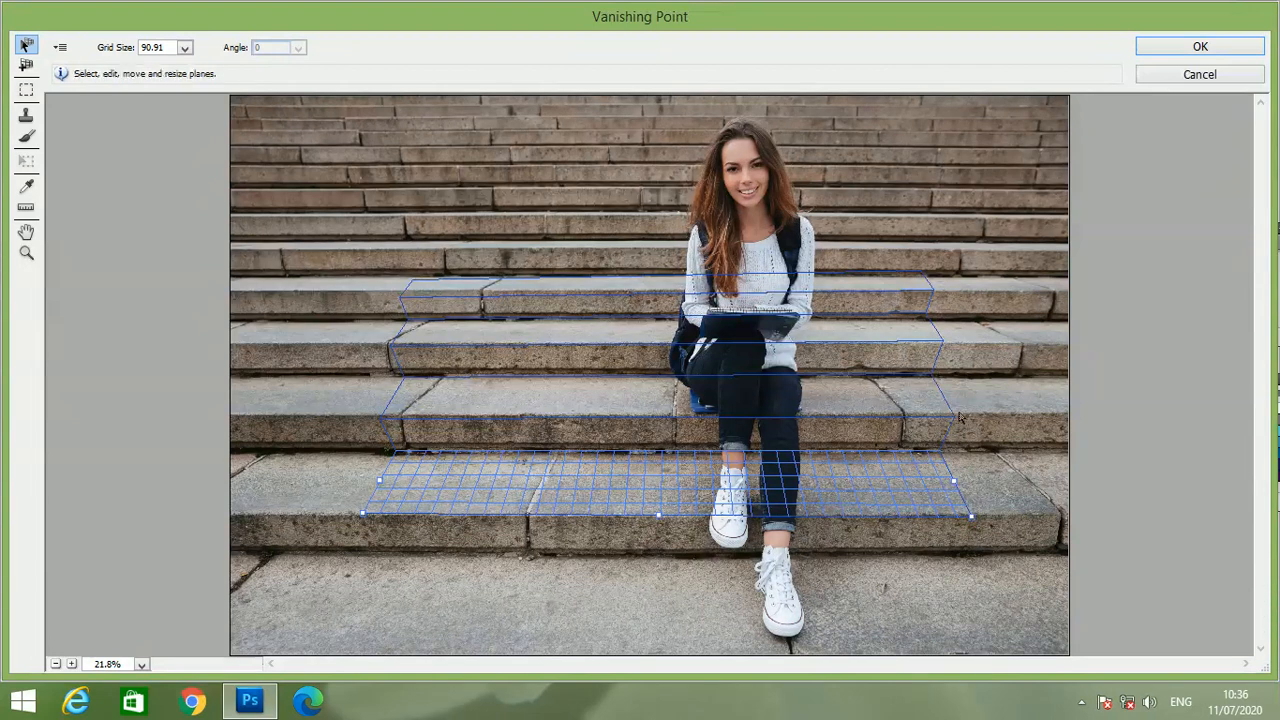
click(1198, 48)
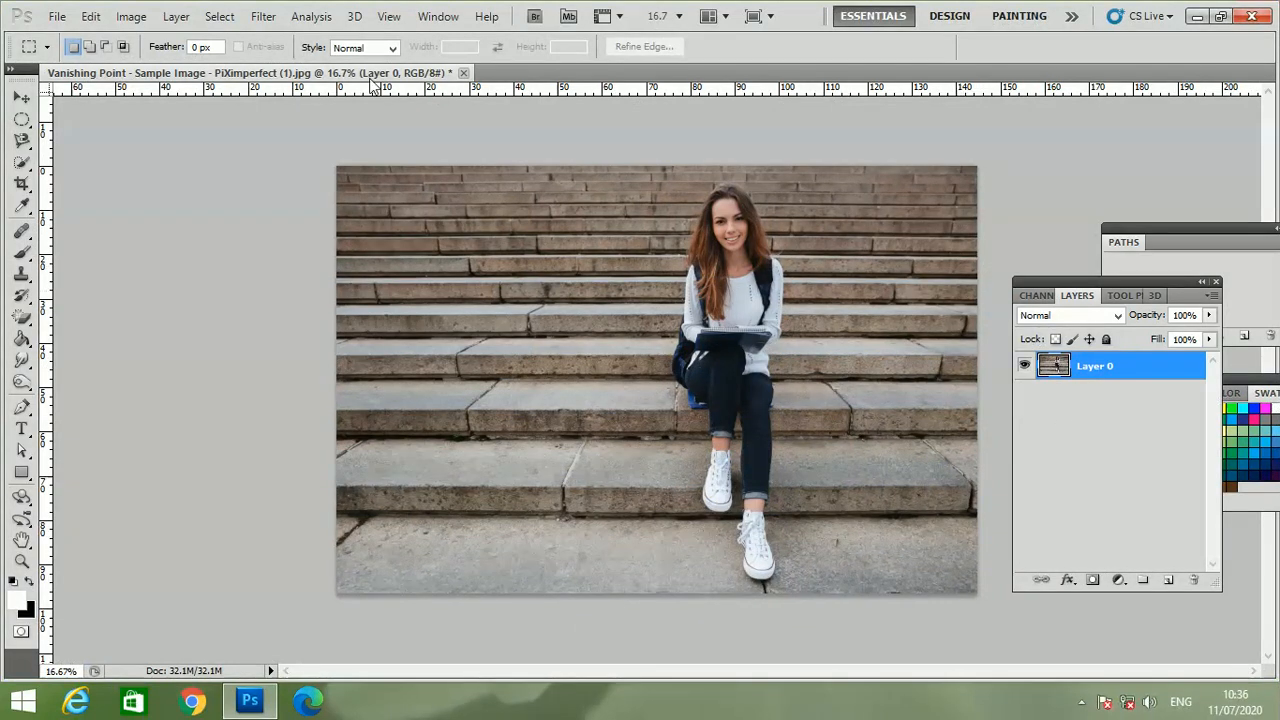
Step: Reopen Vanishing Point to check the stored stair planes and leave it without changing anything
click(263, 16)
click(318, 142)
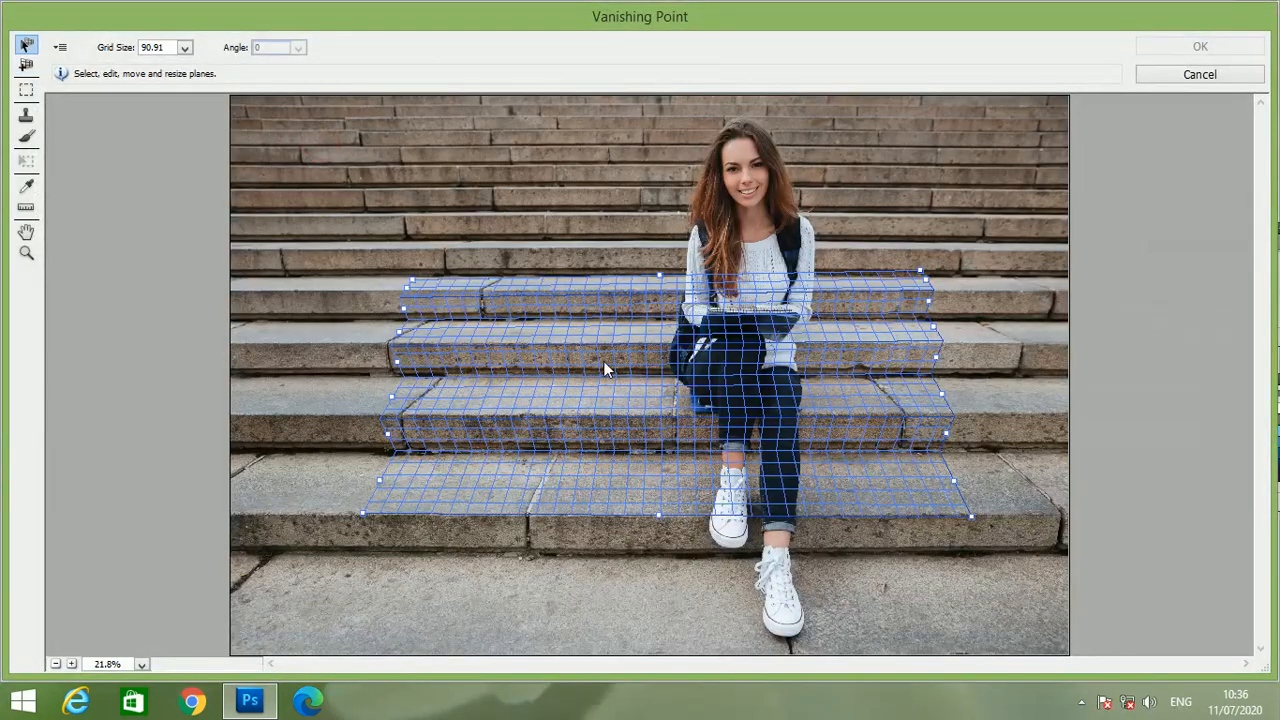
click(1223, 73)
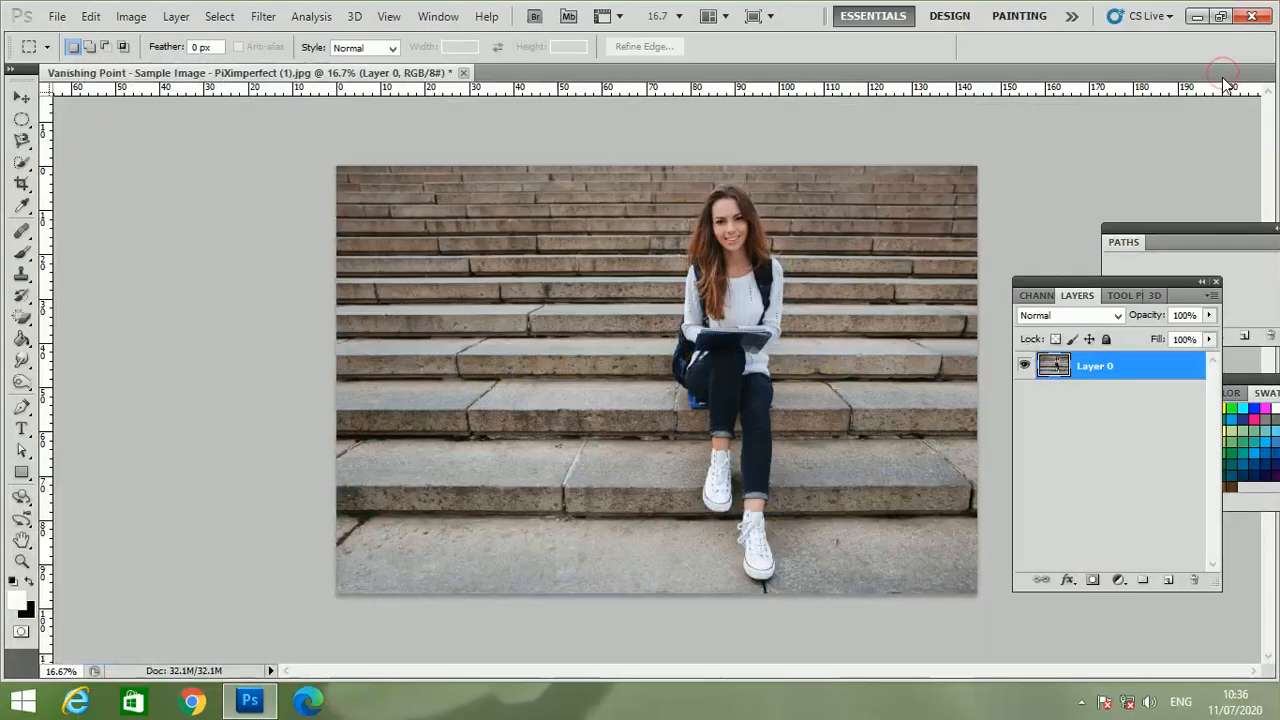
Step: Place the mandala pattern image into the stairs photo and scale it up proportionally to 134.5%
click(1196, 17)
drag(160, 52, 601, 491)
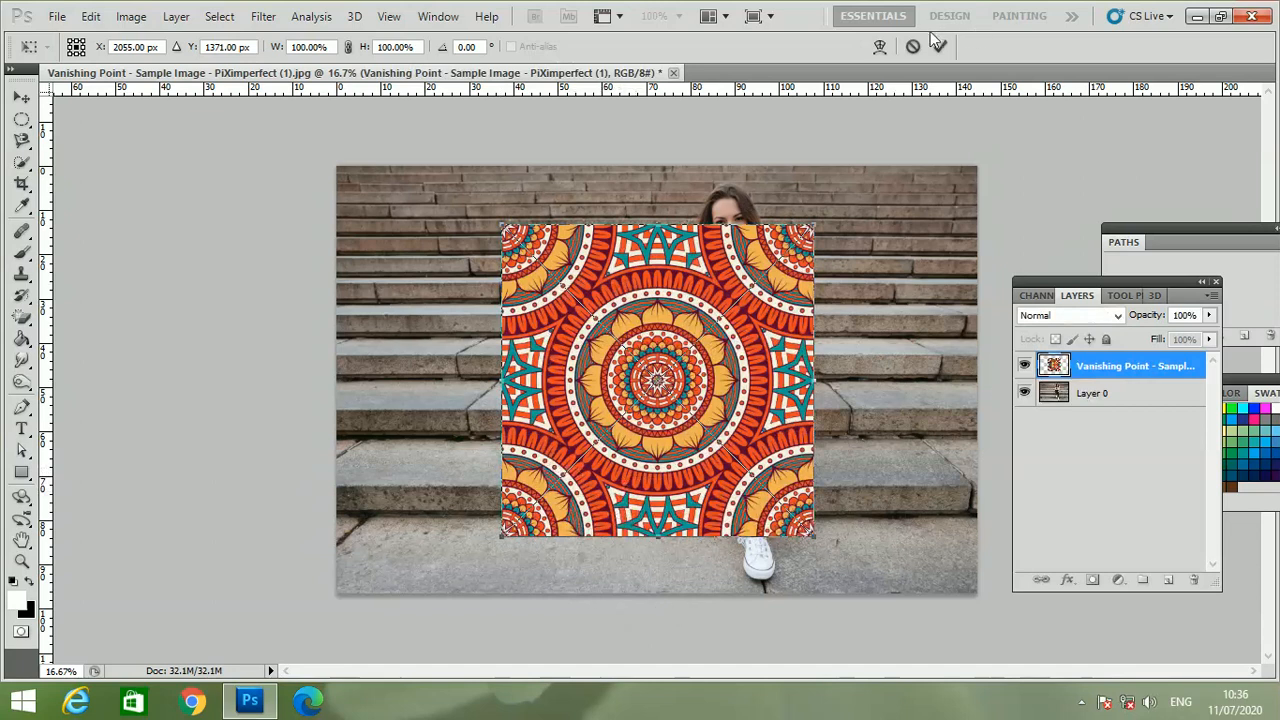
click(938, 46)
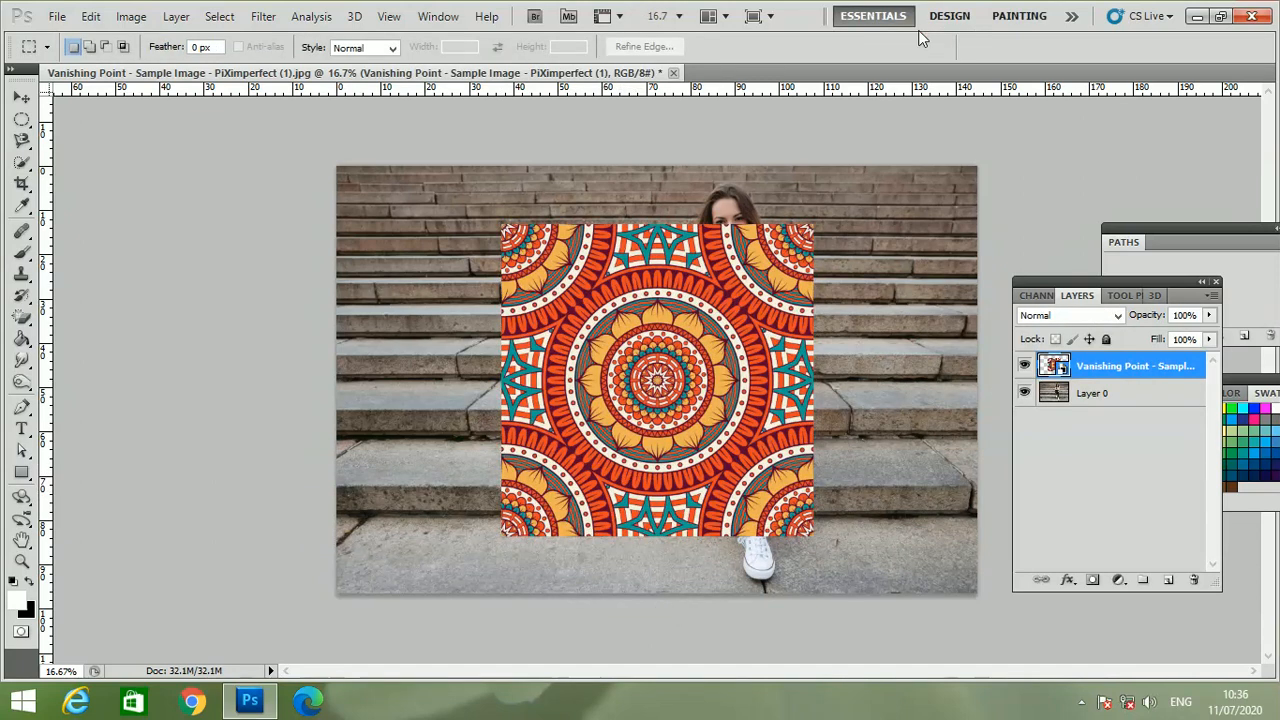
key(ctrl+t)
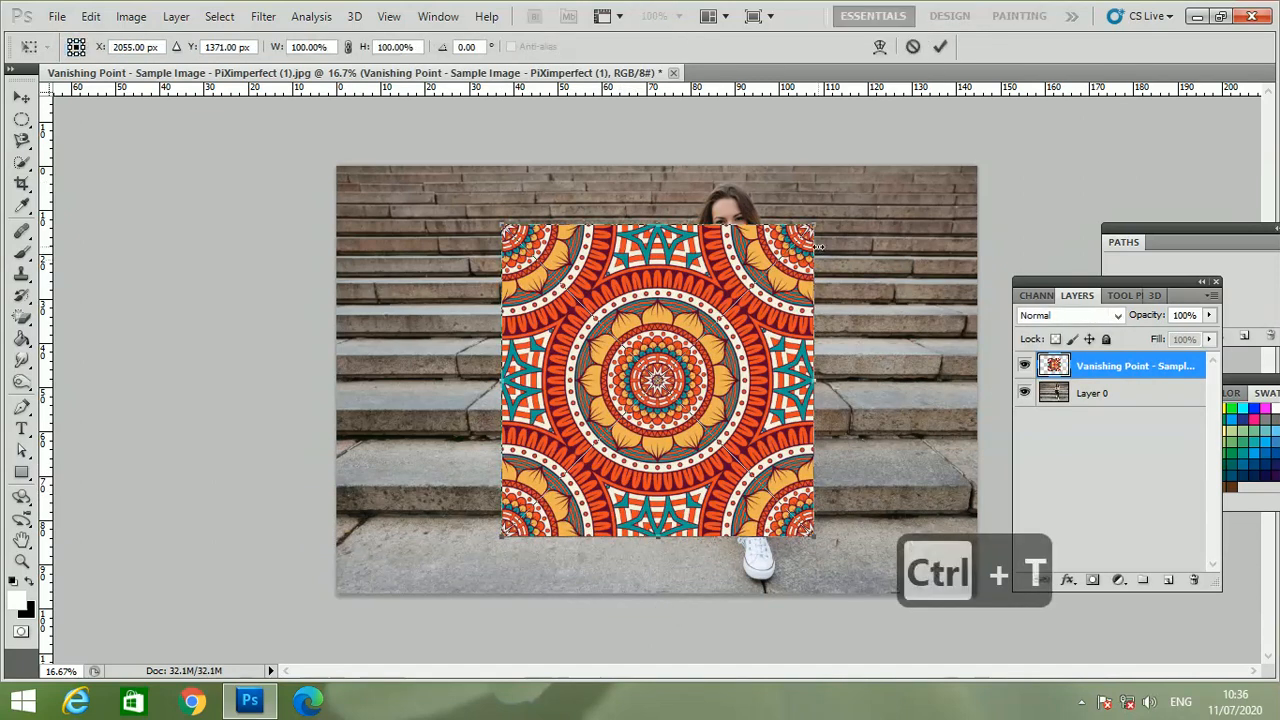
drag(813, 230, 886, 164)
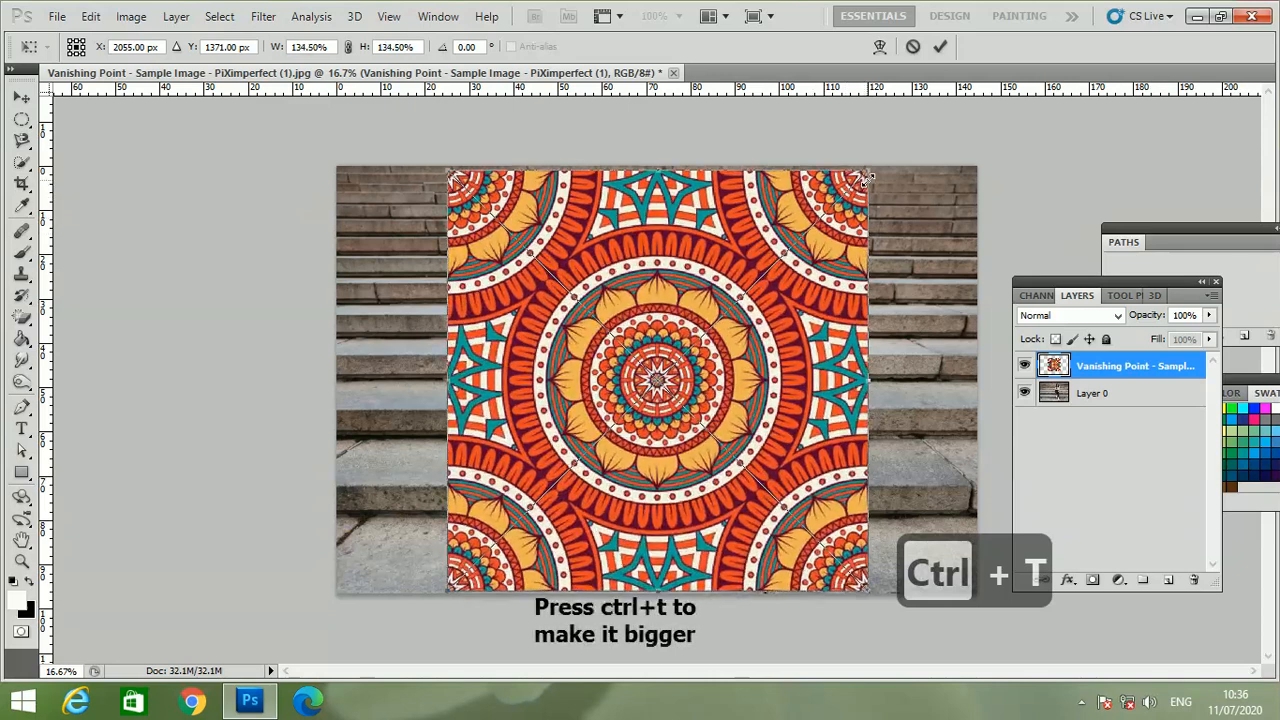
click(940, 46)
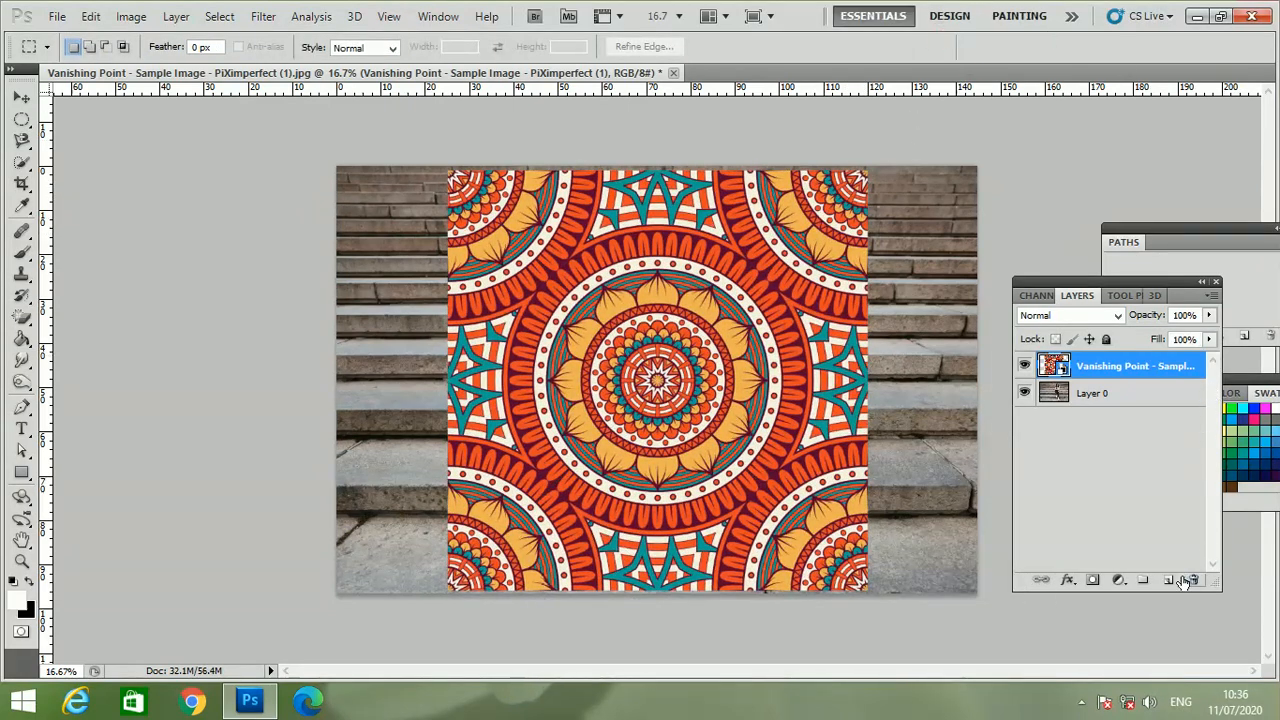
Step: Add an empty layer directly above the stairs photo and below the mandala pattern
click(1097, 398)
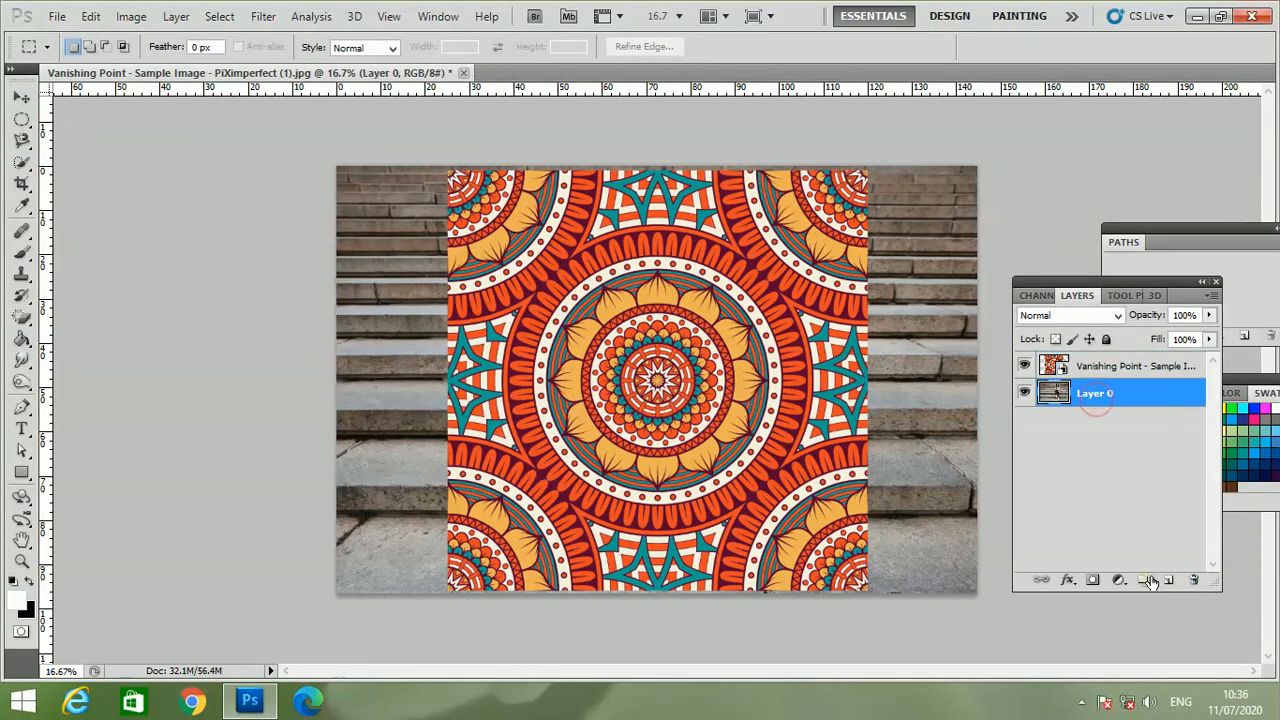
click(1170, 582)
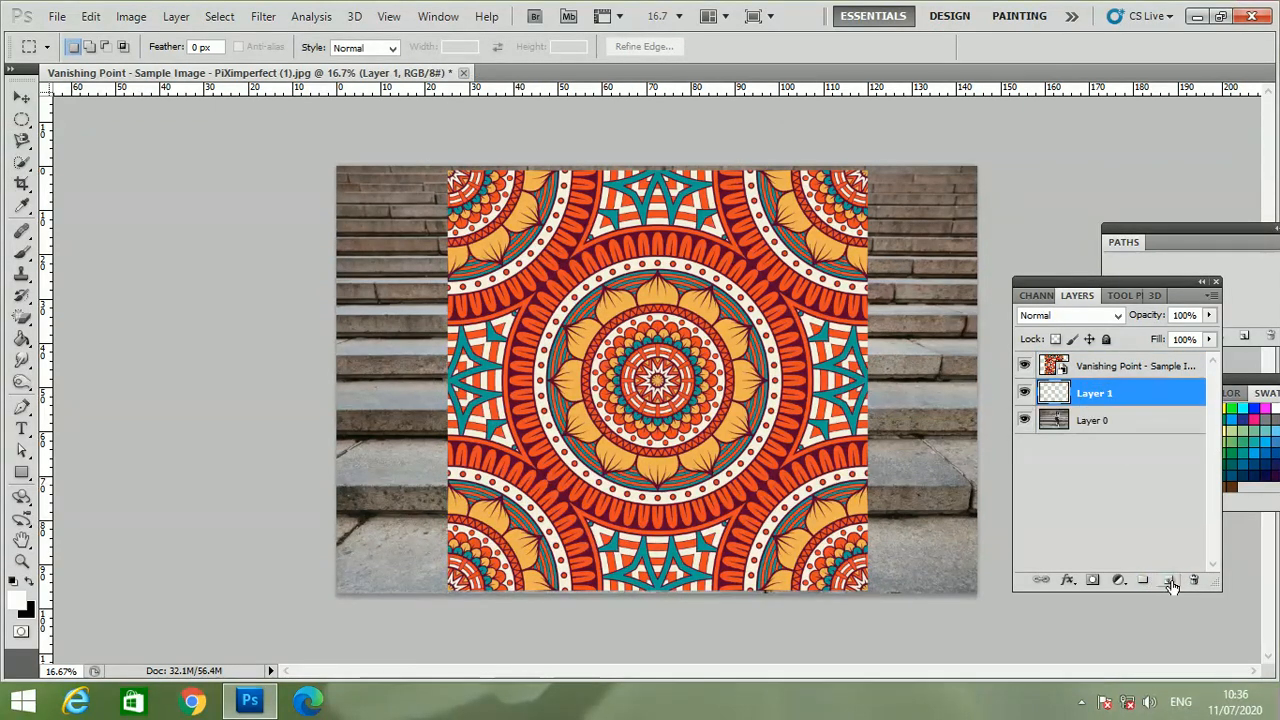
Step: Select the full outline of the mandala pattern layer, copy its contents and hide that layer
click(1104, 369)
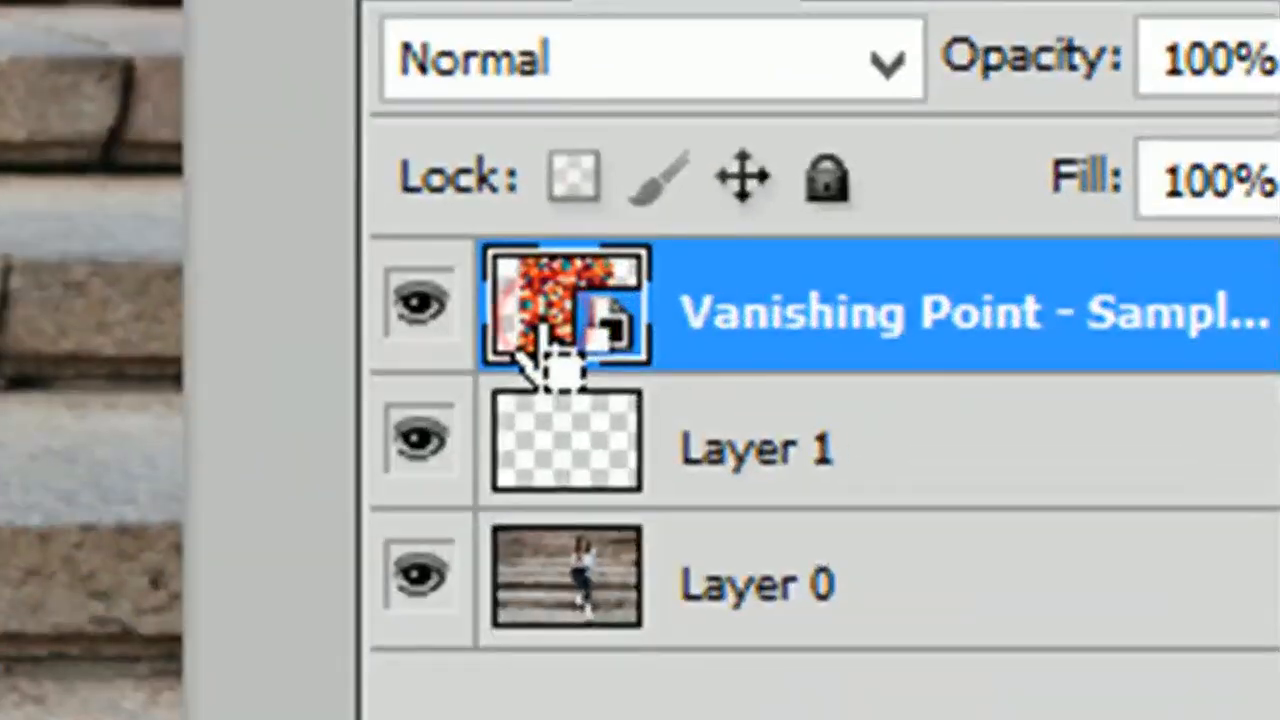
ctrl+click(1053, 366)
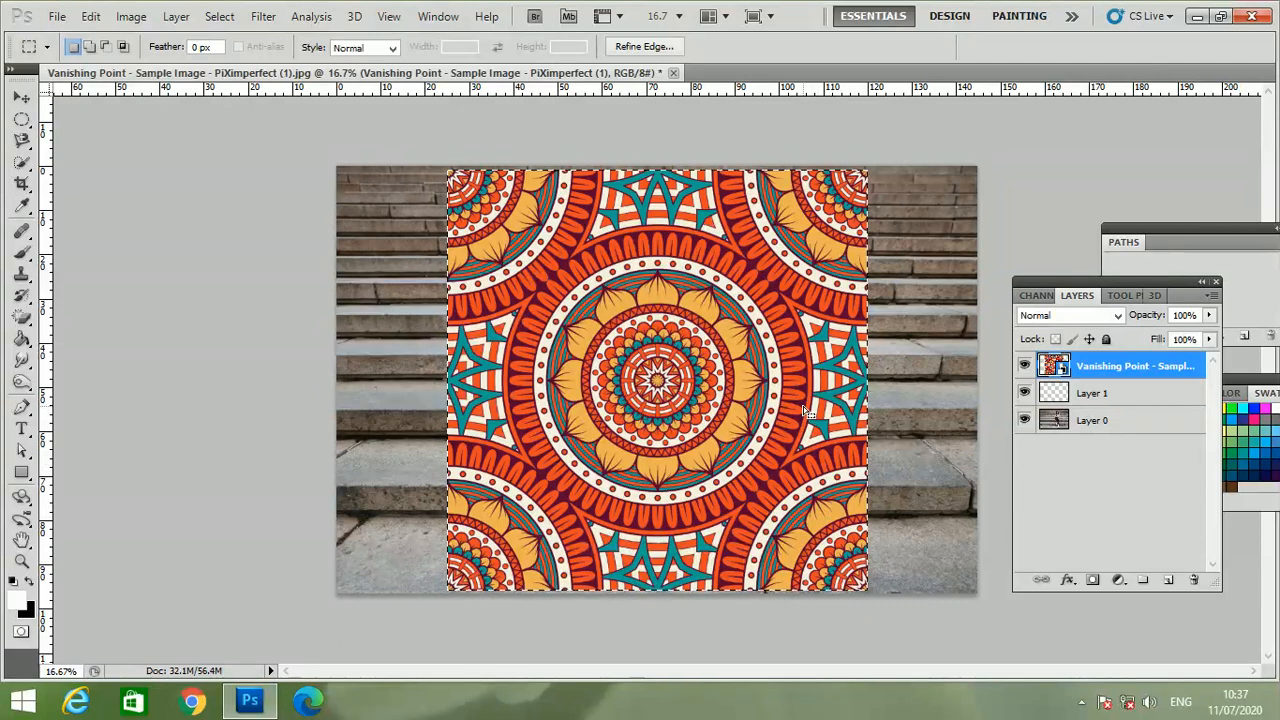
key(ctrl+c)
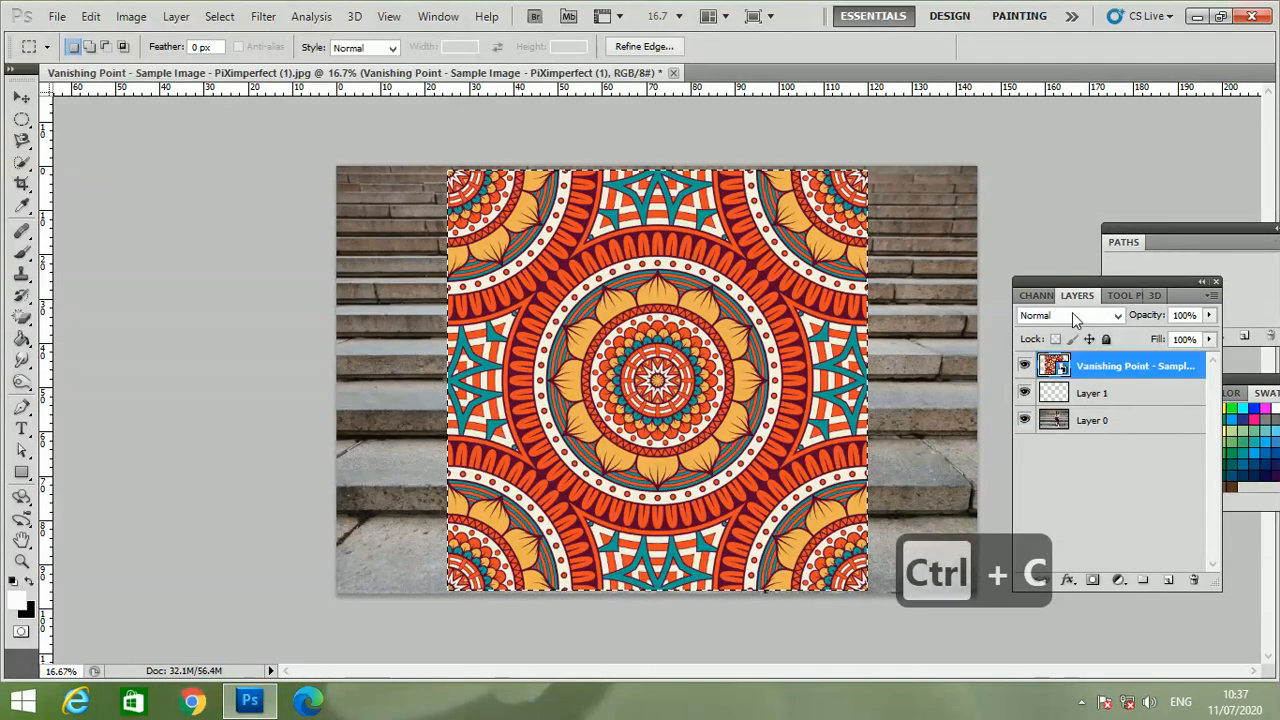
click(1024, 365)
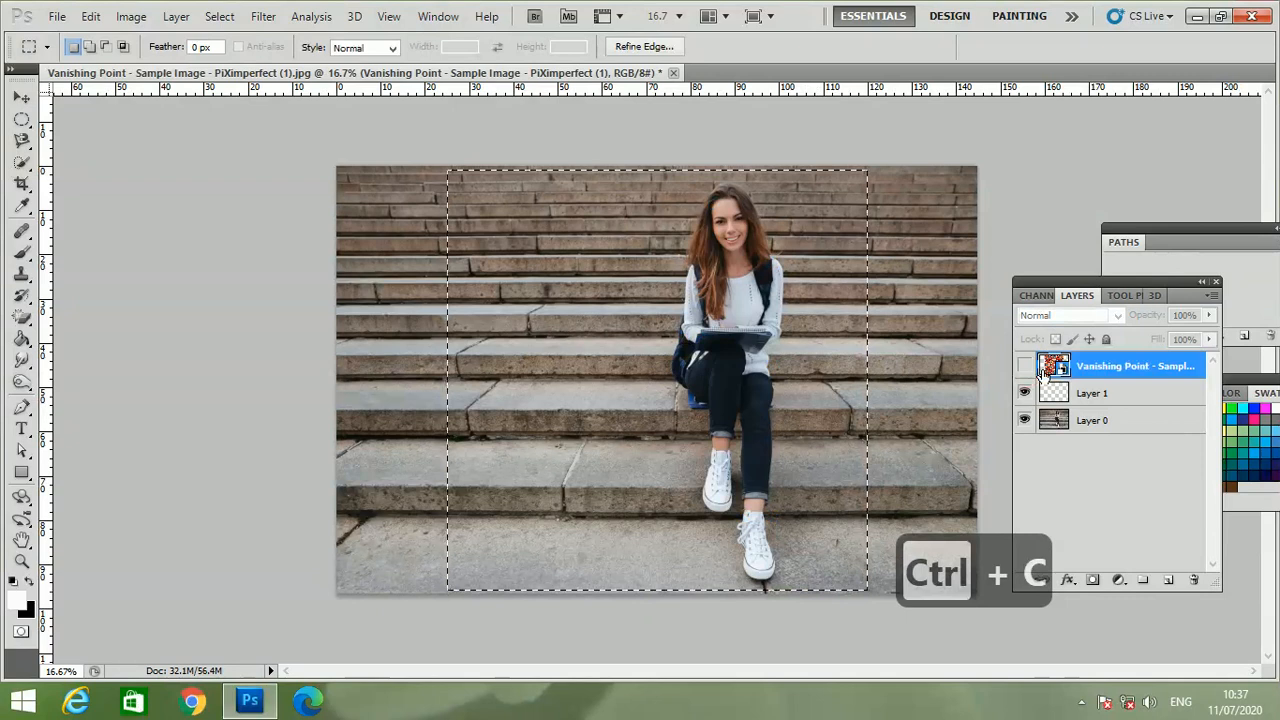
Step: Deselect the mandala pattern's outline and make the empty layer above the stairs photo active
key(ctrl+d)
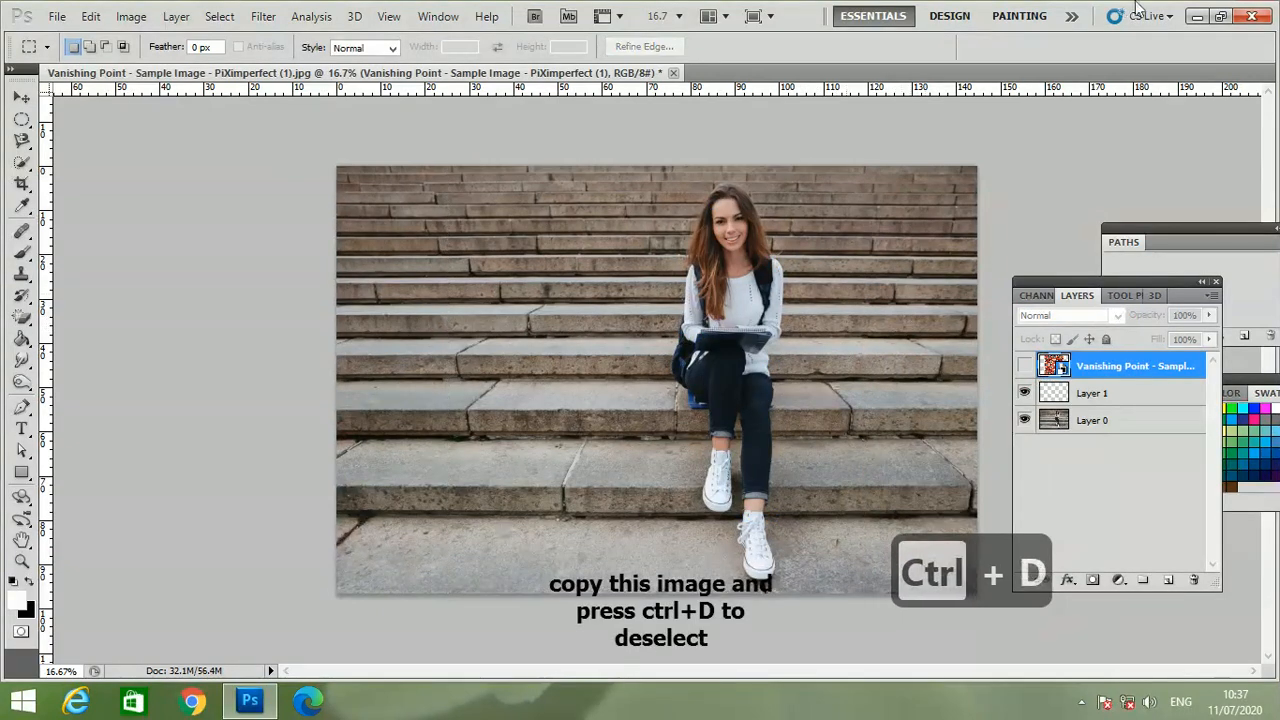
click(265, 17)
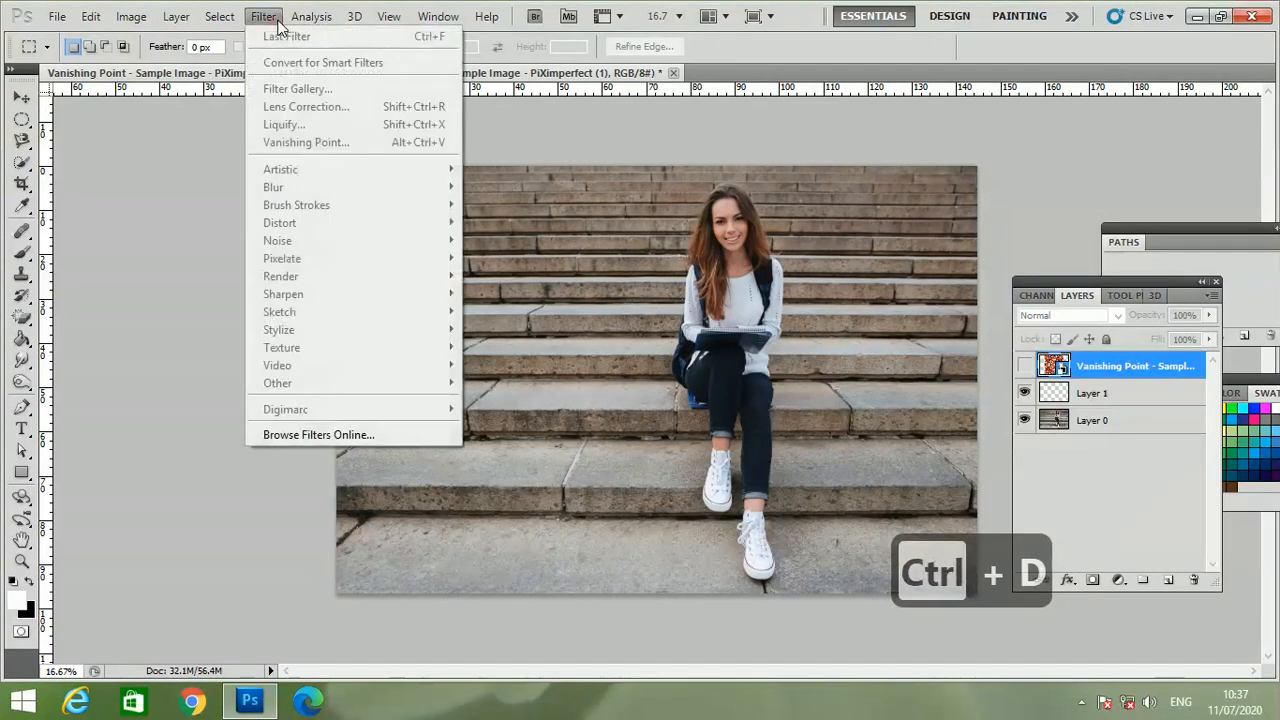
click(1052, 398)
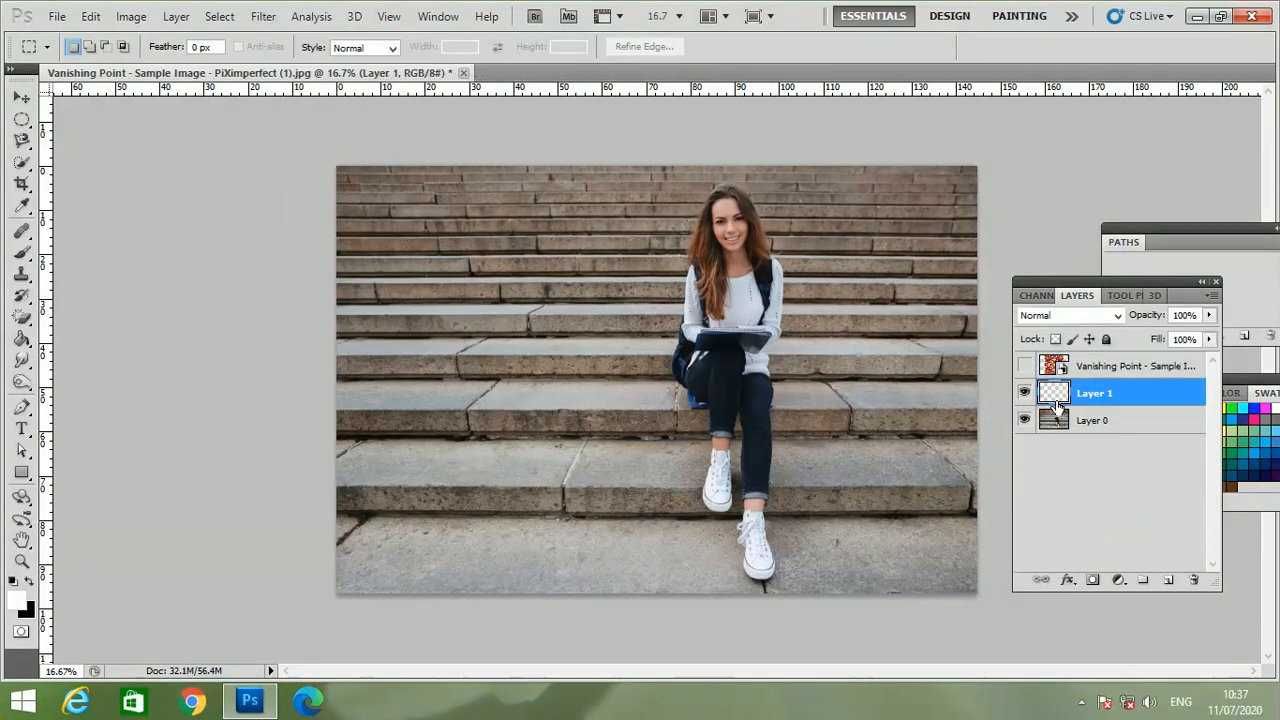
Step: Try pasting the mandala pattern onto the stair planes in Vanishing Point and widening it to their width, and undo the applied filter
click(270, 20)
click(334, 142)
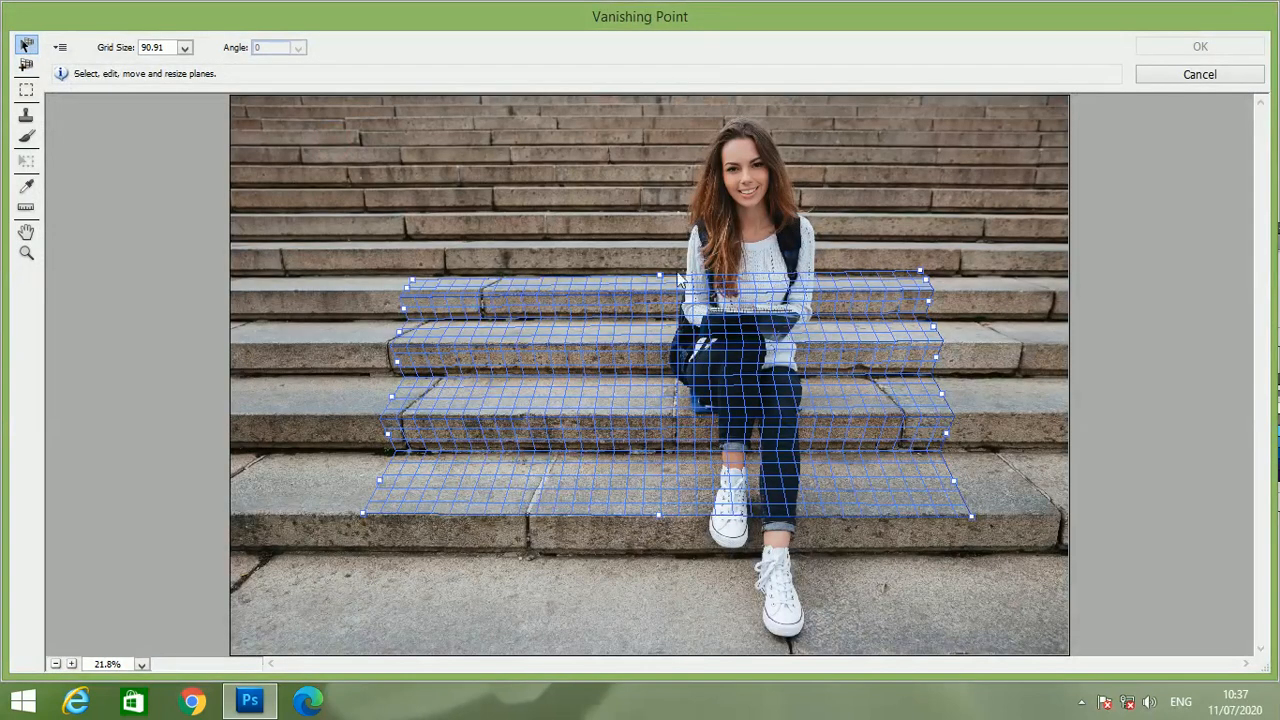
key(ctrl+v)
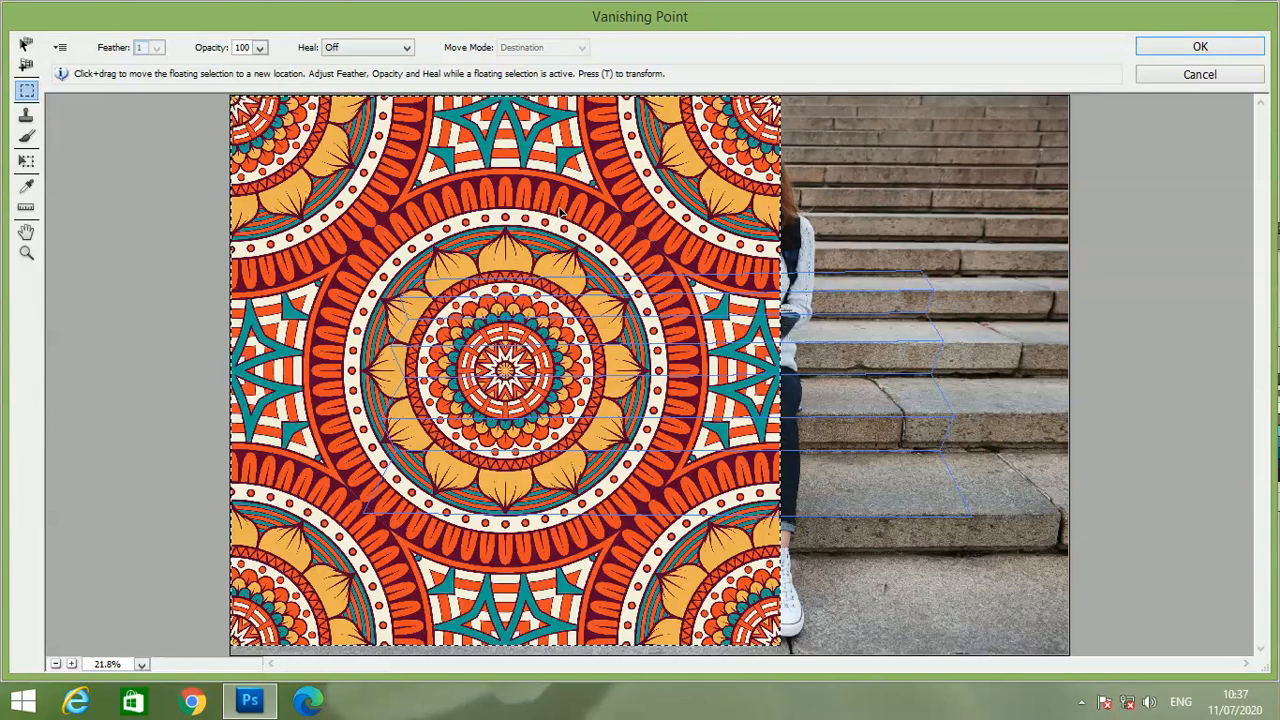
drag(560, 213, 708, 339)
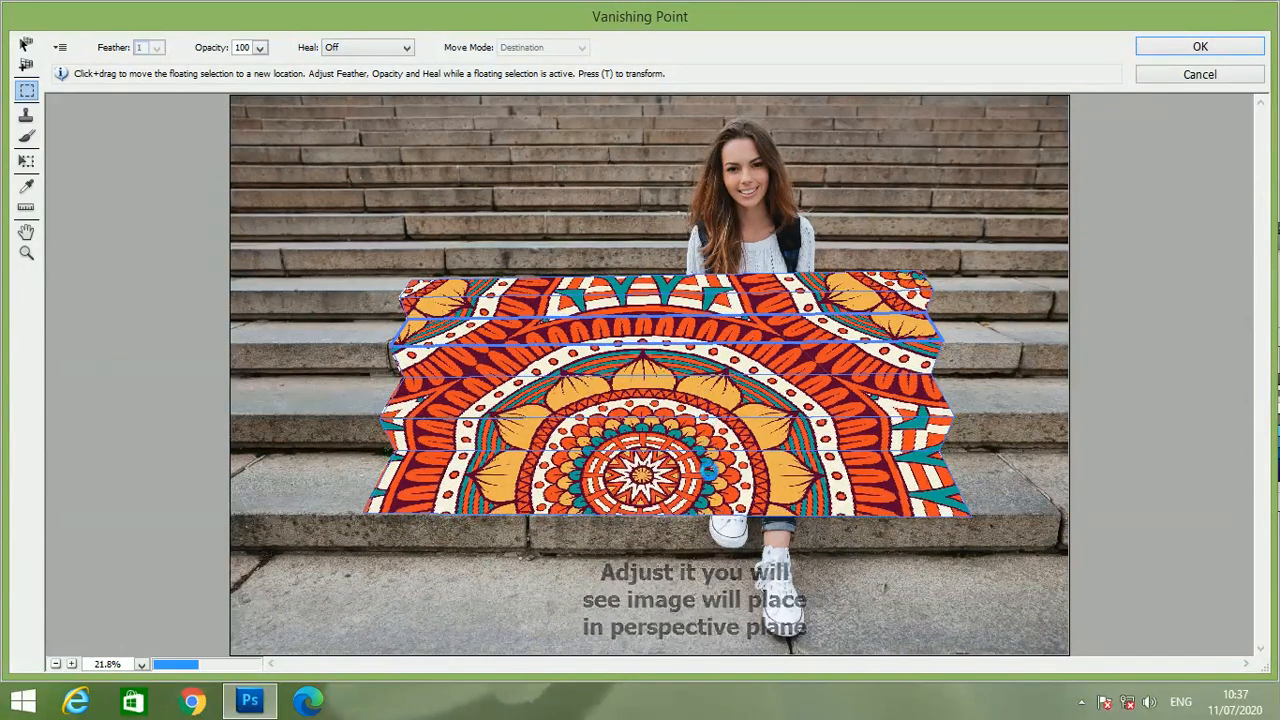
drag(688, 468, 571, 180)
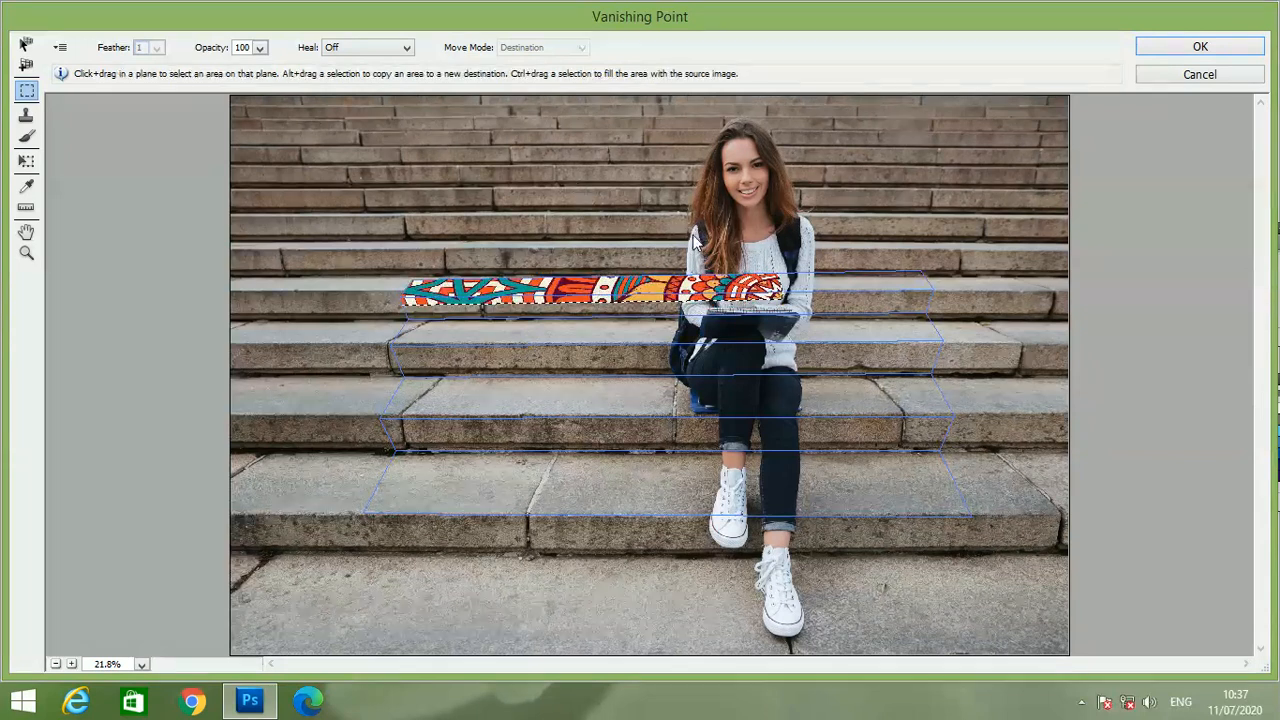
key(ctrl+t)
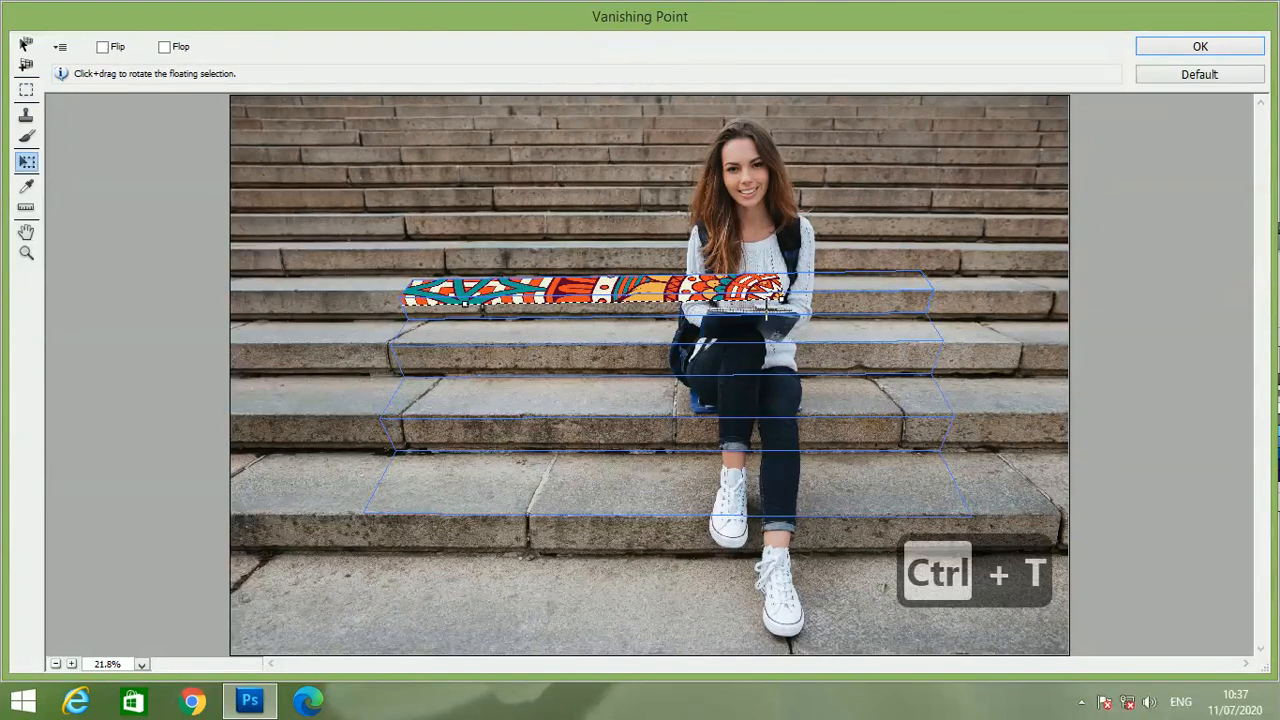
drag(783, 290, 940, 298)
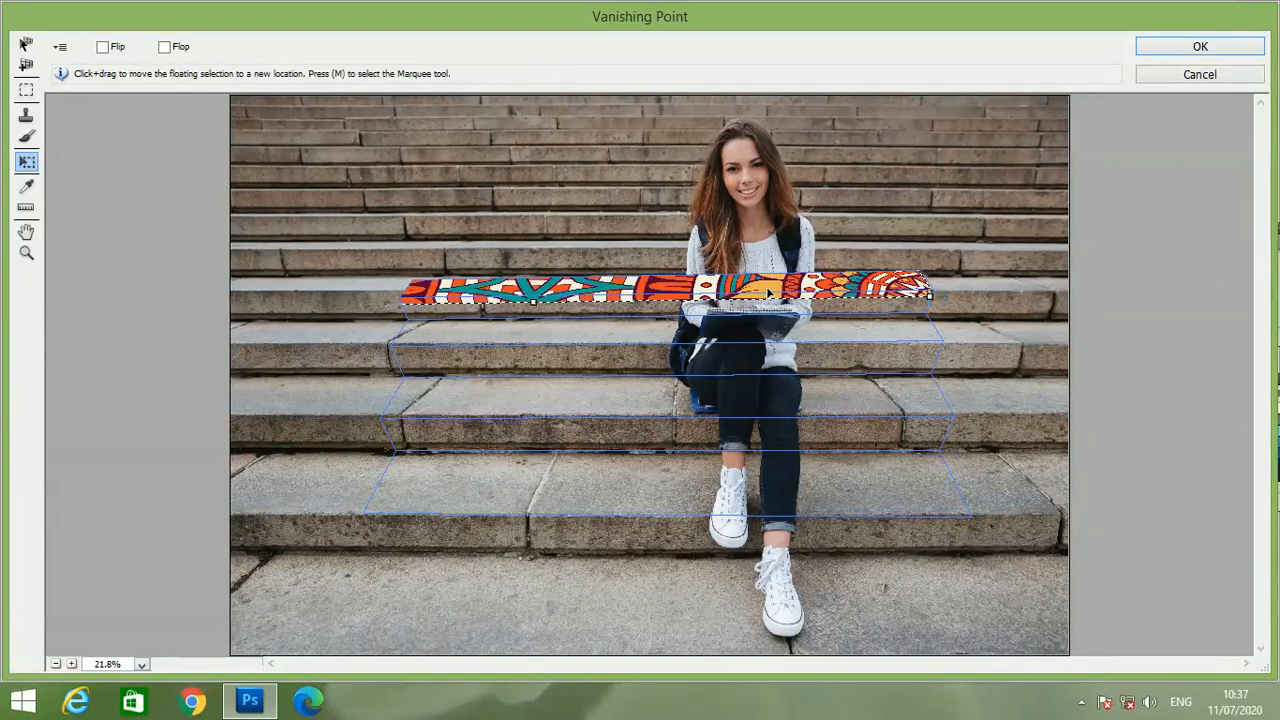
key(Return)
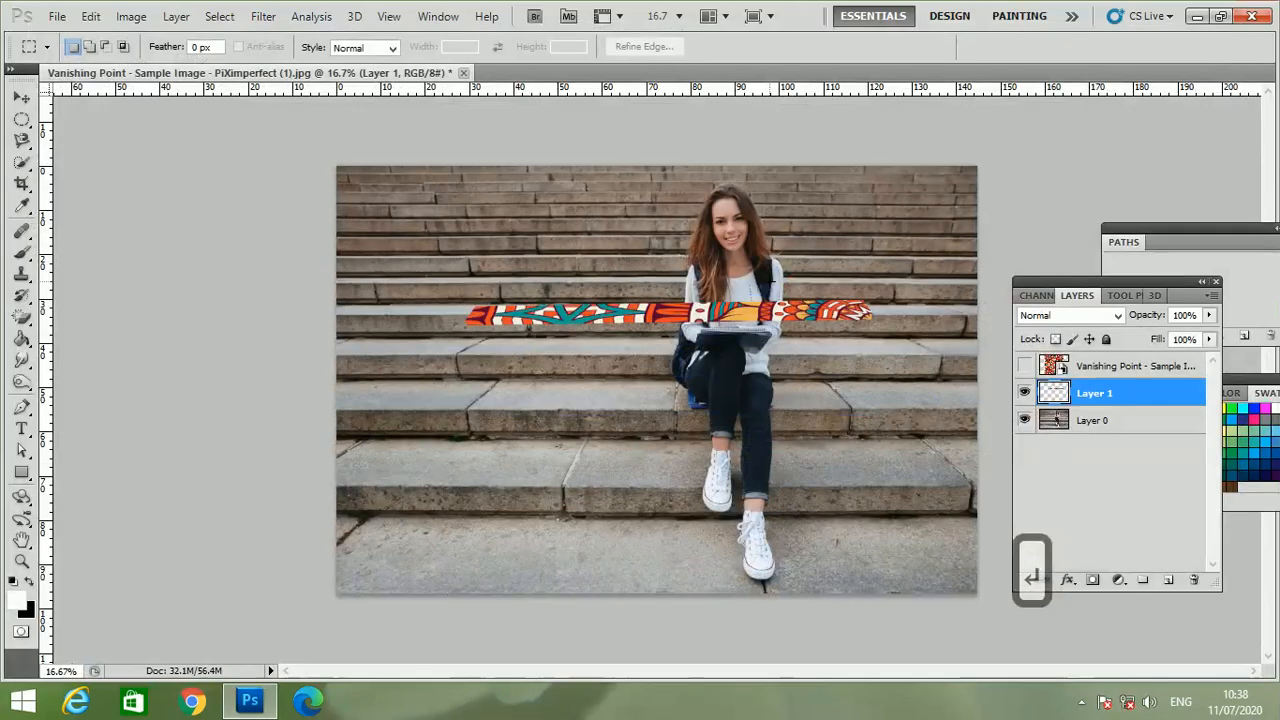
key(ctrl+z)
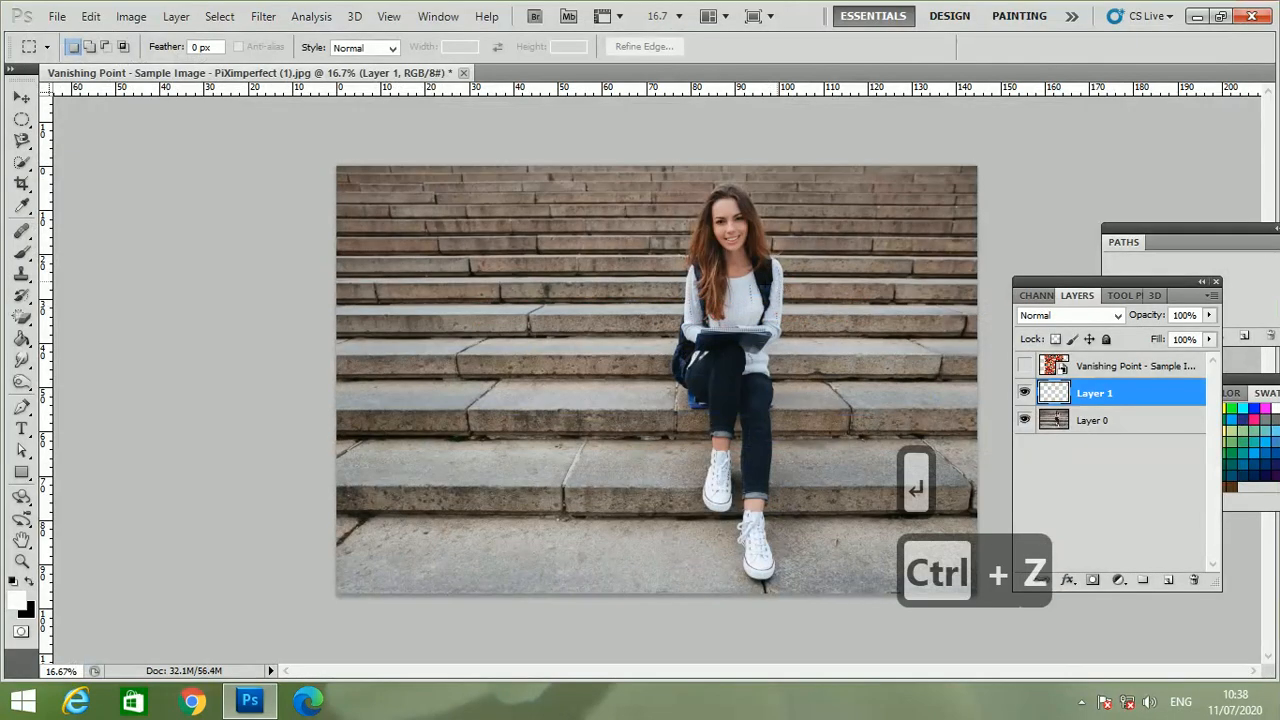
Step: Reopen Vanishing Point on the empty layer and paste the mandala pattern onto the stair planes
click(263, 17)
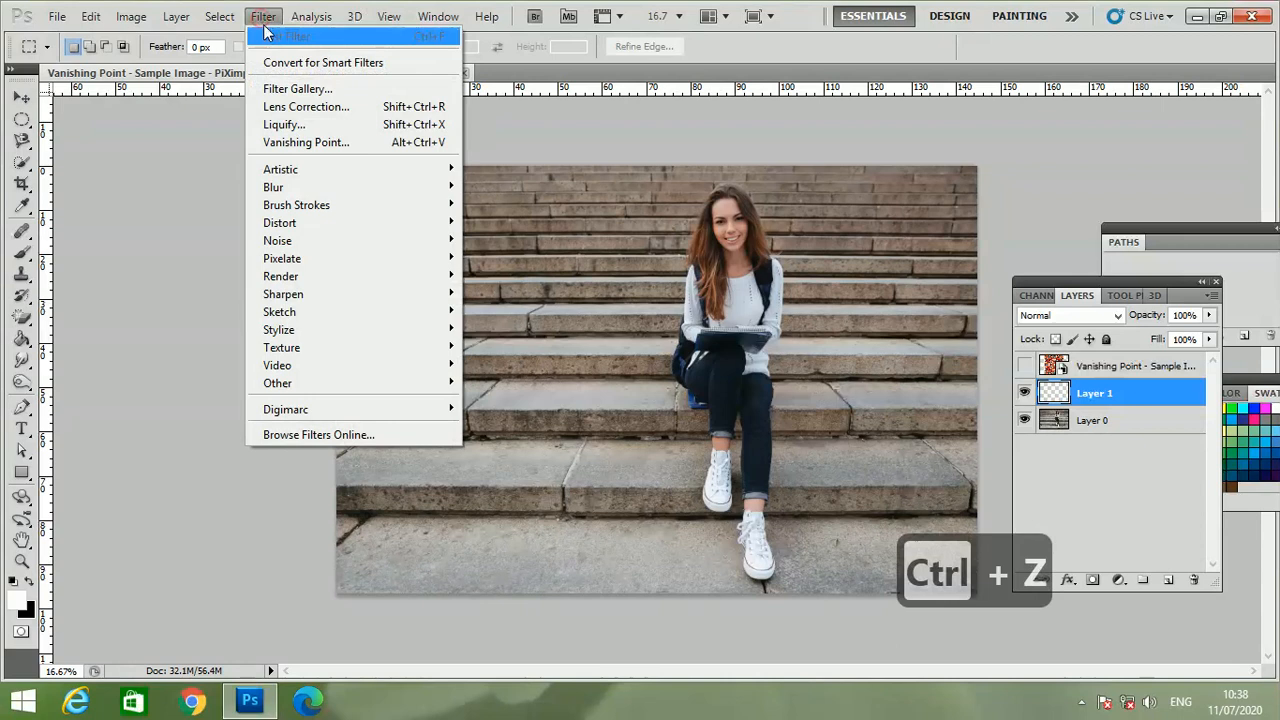
click(362, 143)
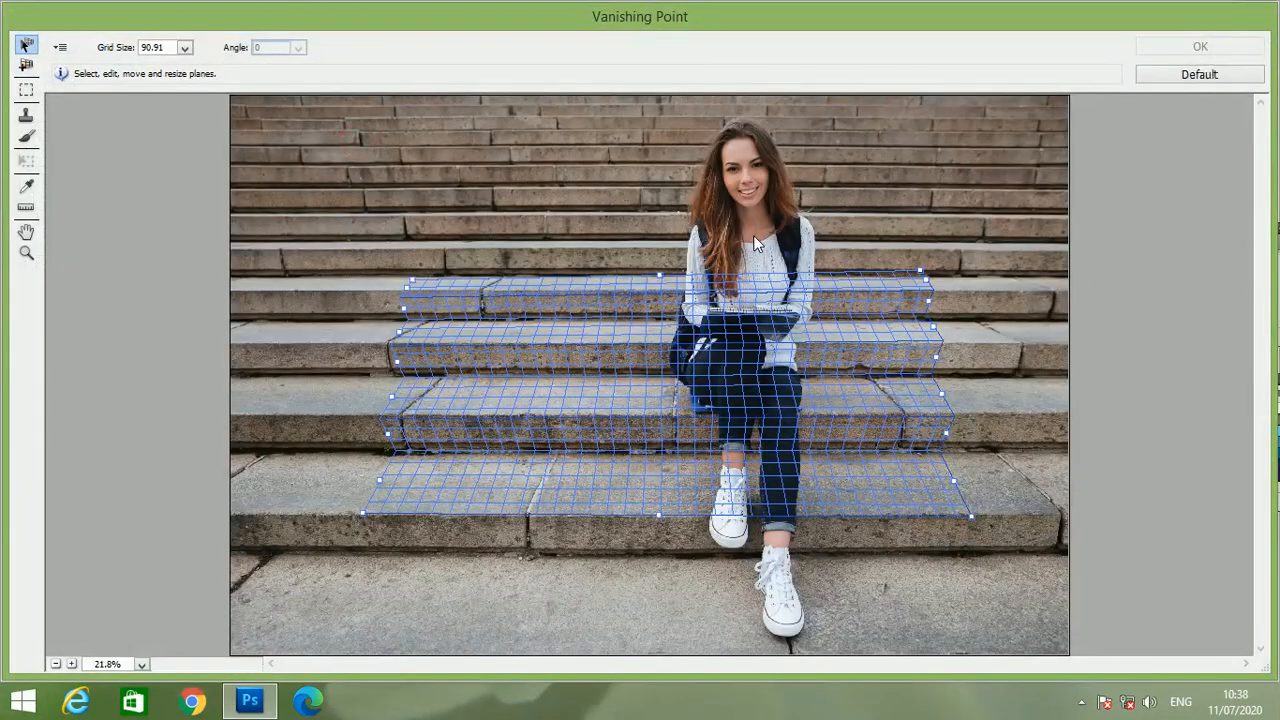
key(ctrl+v)
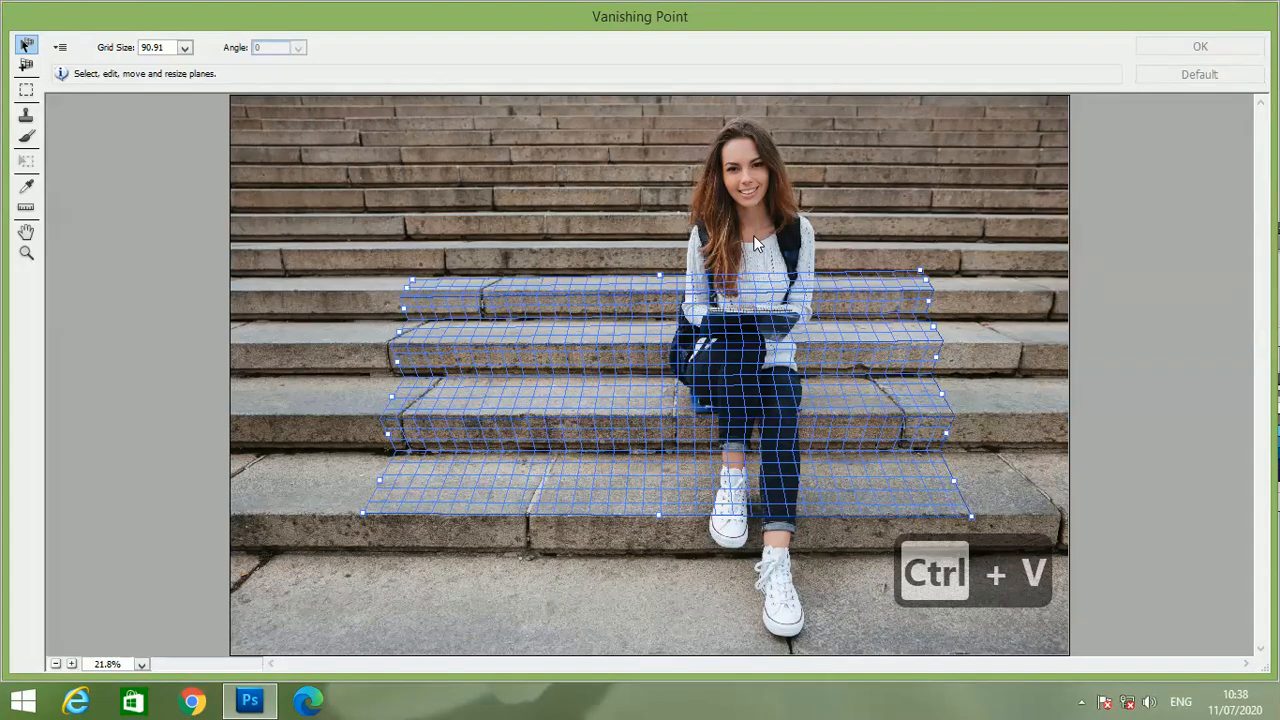
drag(519, 257, 616, 289)
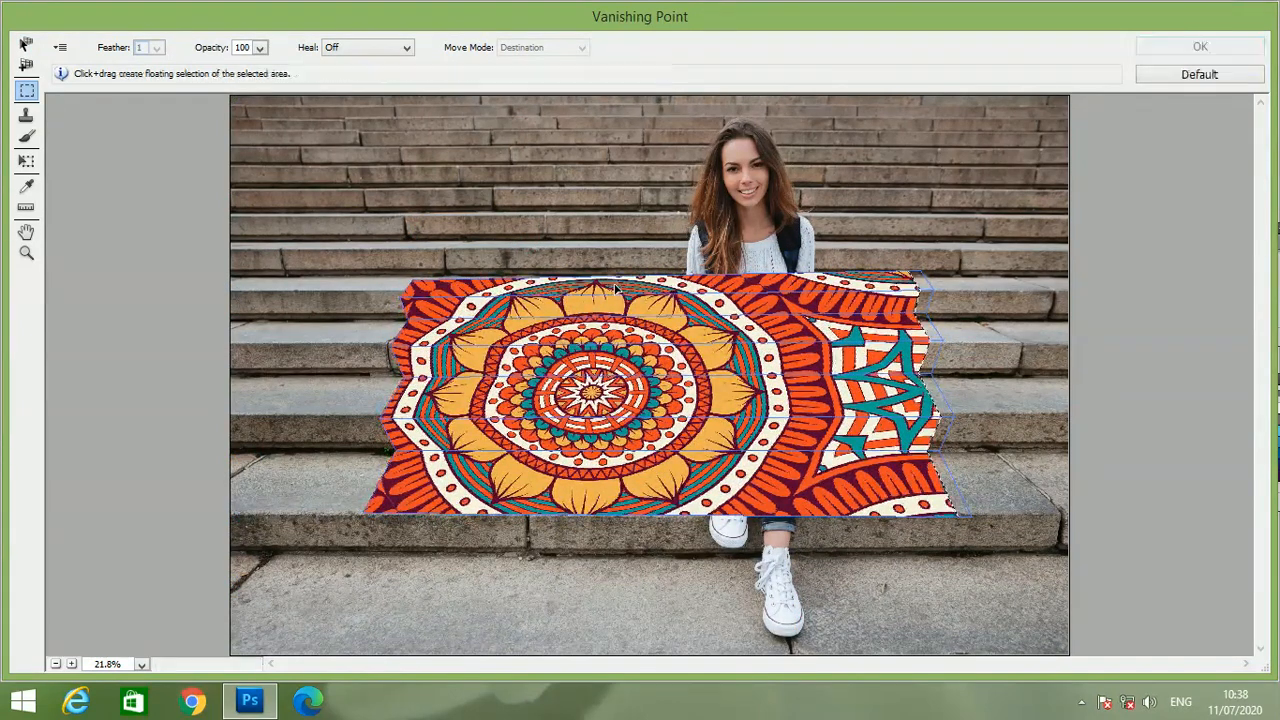
Step: Scale and position the pasted pattern so it covers all the stair planes, and apply the Vanishing Point filter
key(ctrl+t)
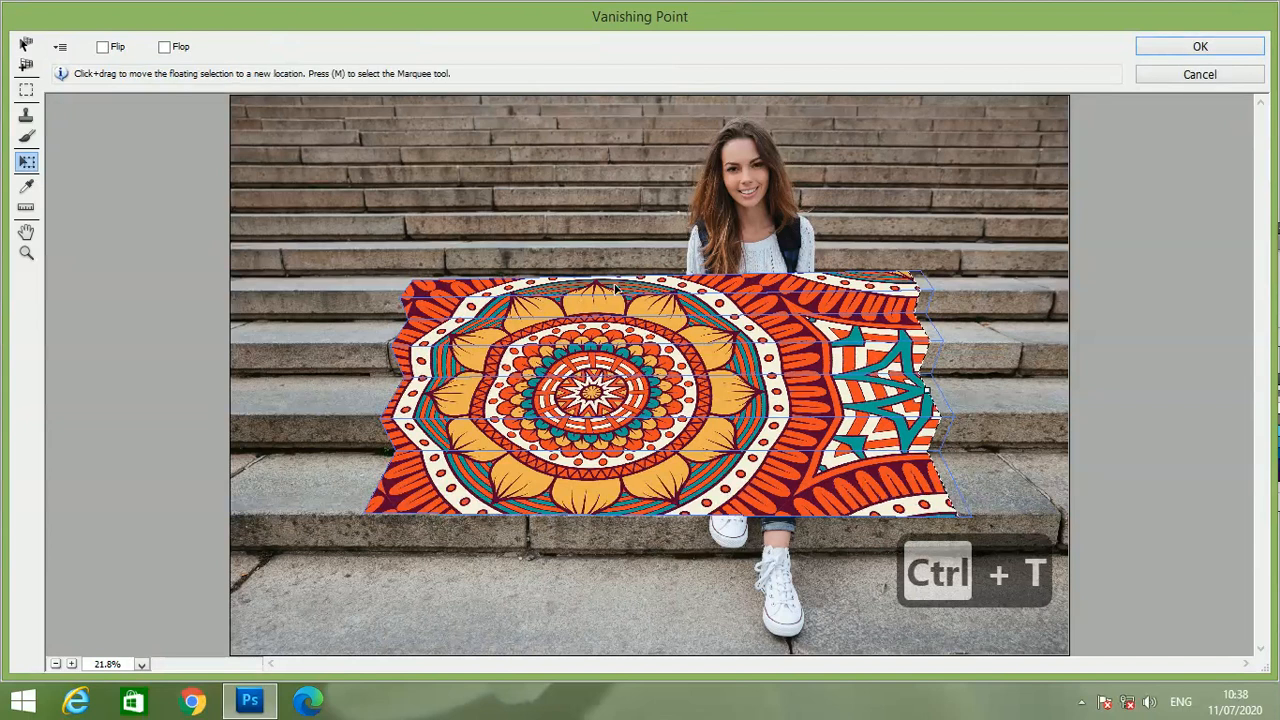
click(958, 515)
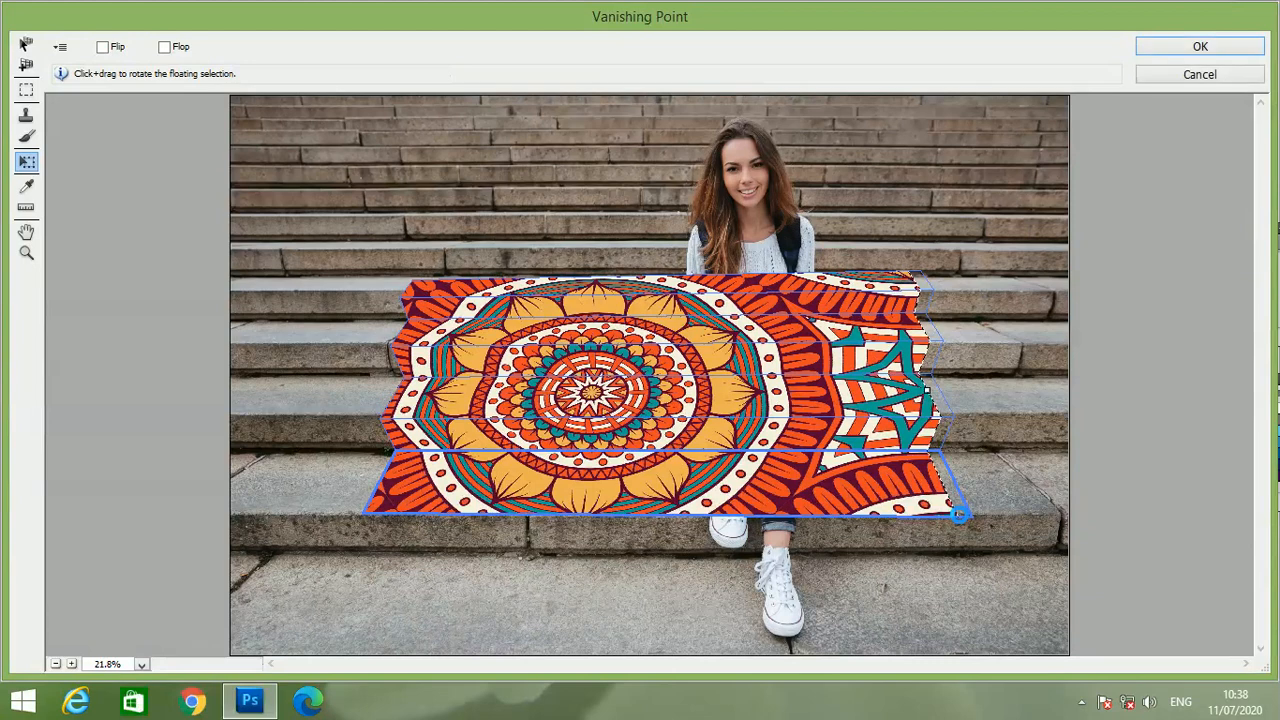
drag(663, 437, 676, 296)
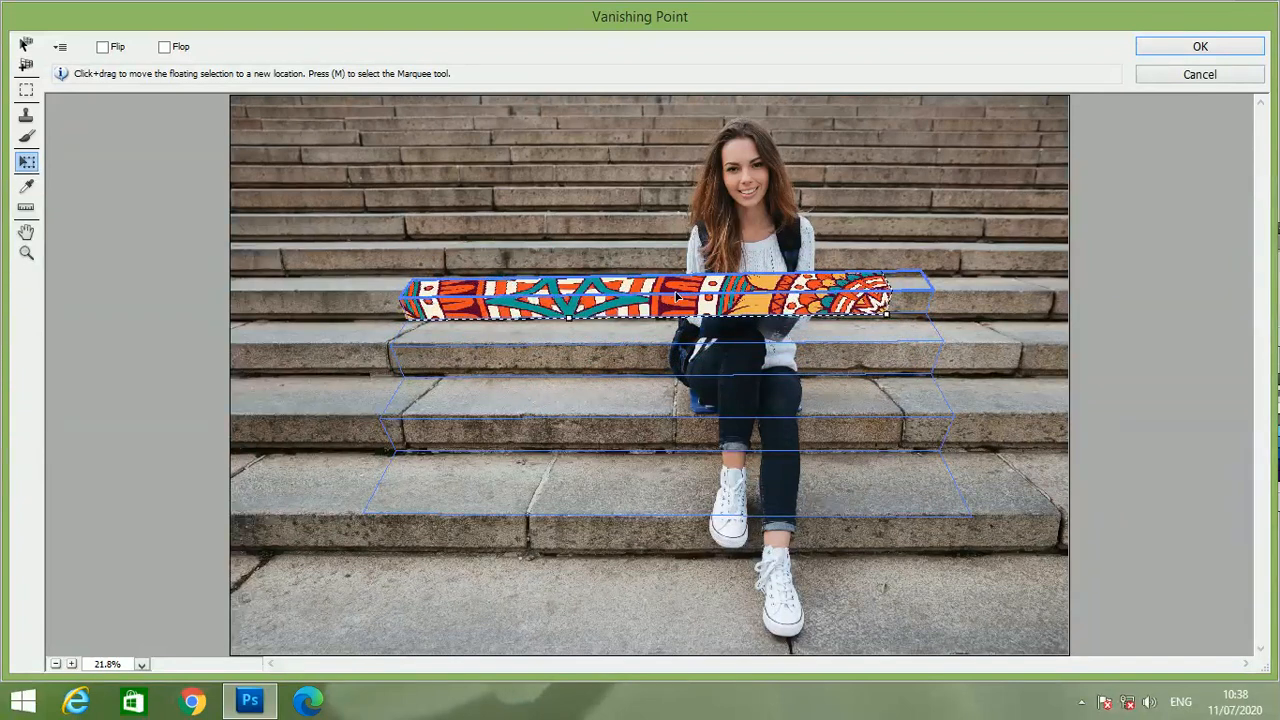
drag(888, 317, 930, 316)
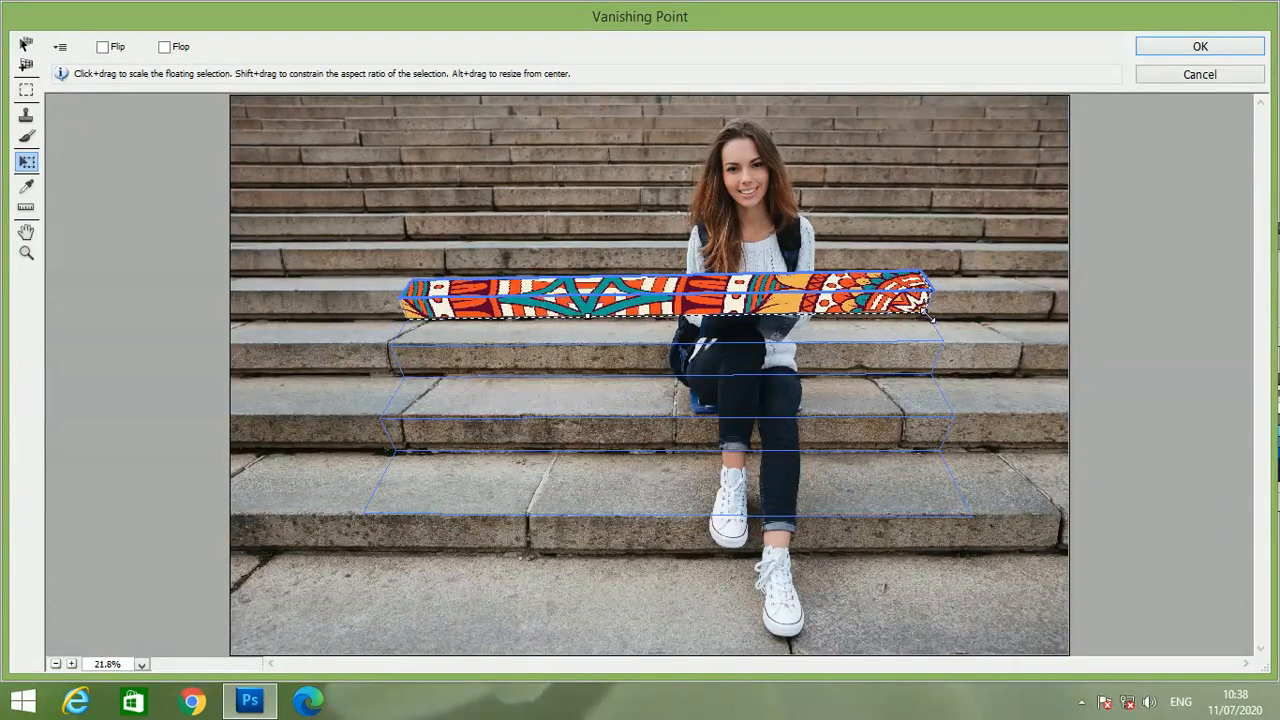
drag(796, 309, 823, 523)
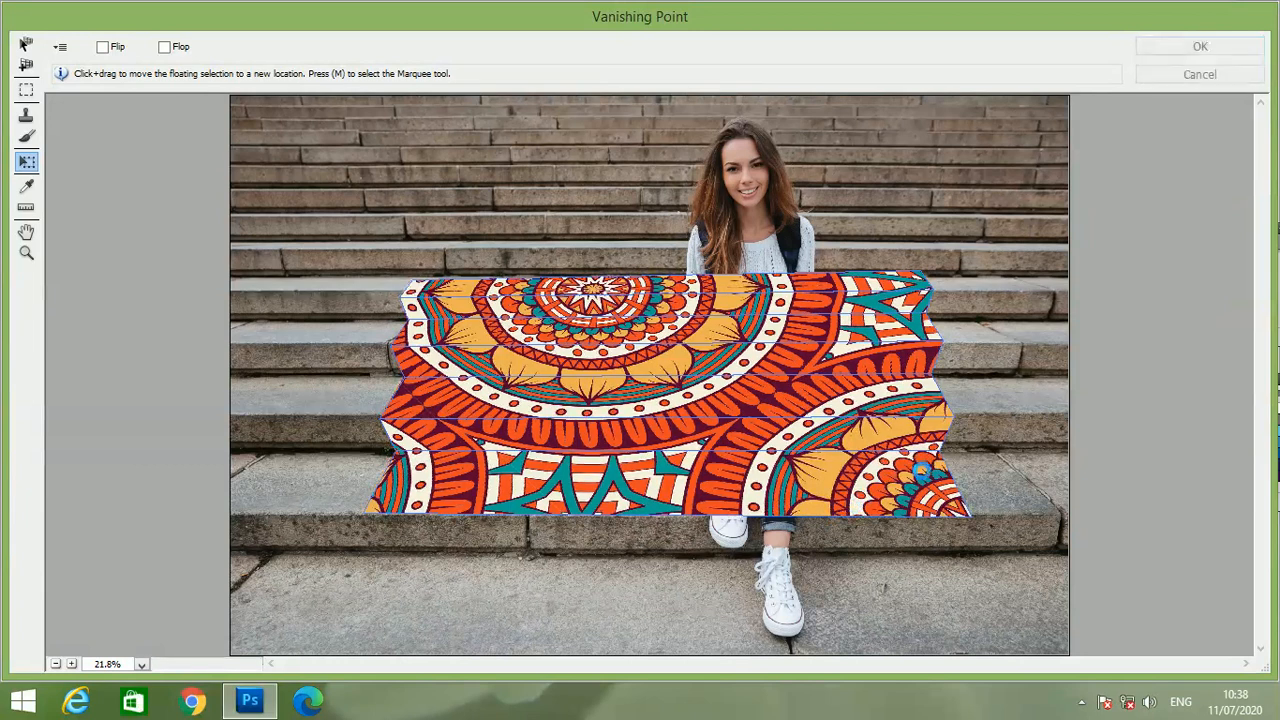
click(1198, 47)
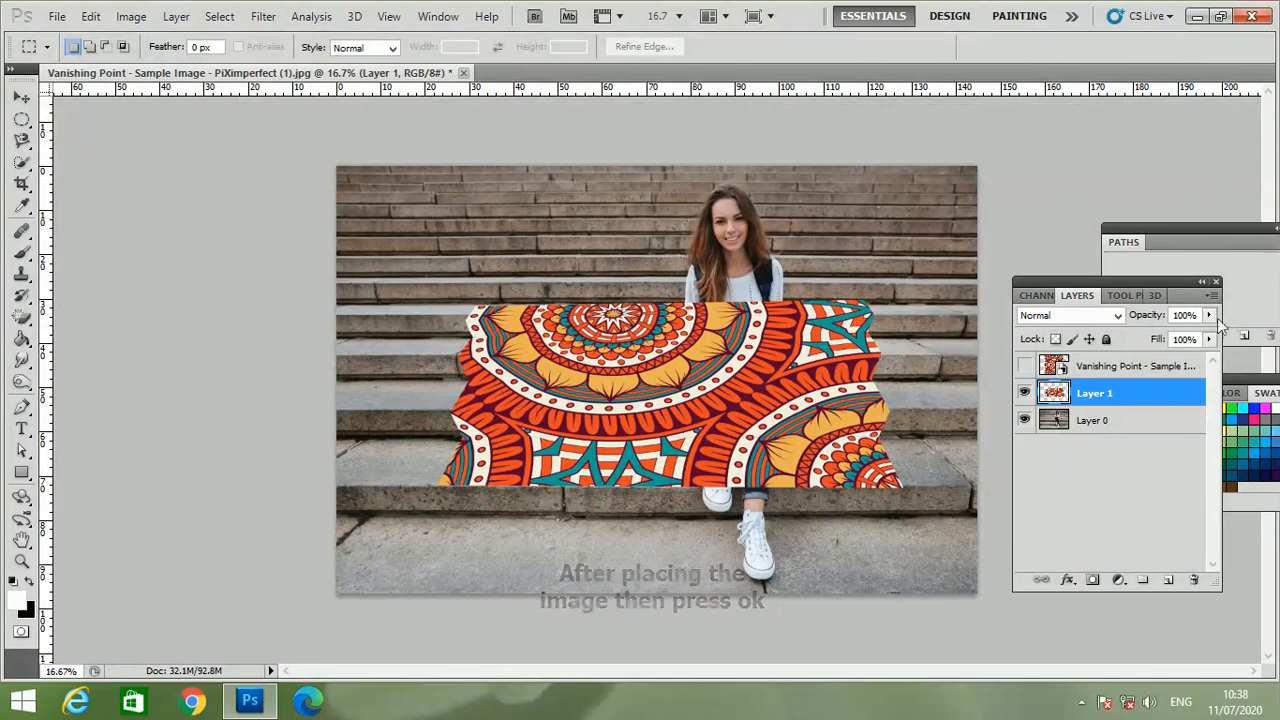
Step: Set the perspective pattern layer's blend mode to Multiply and its fill to 48%
click(1095, 316)
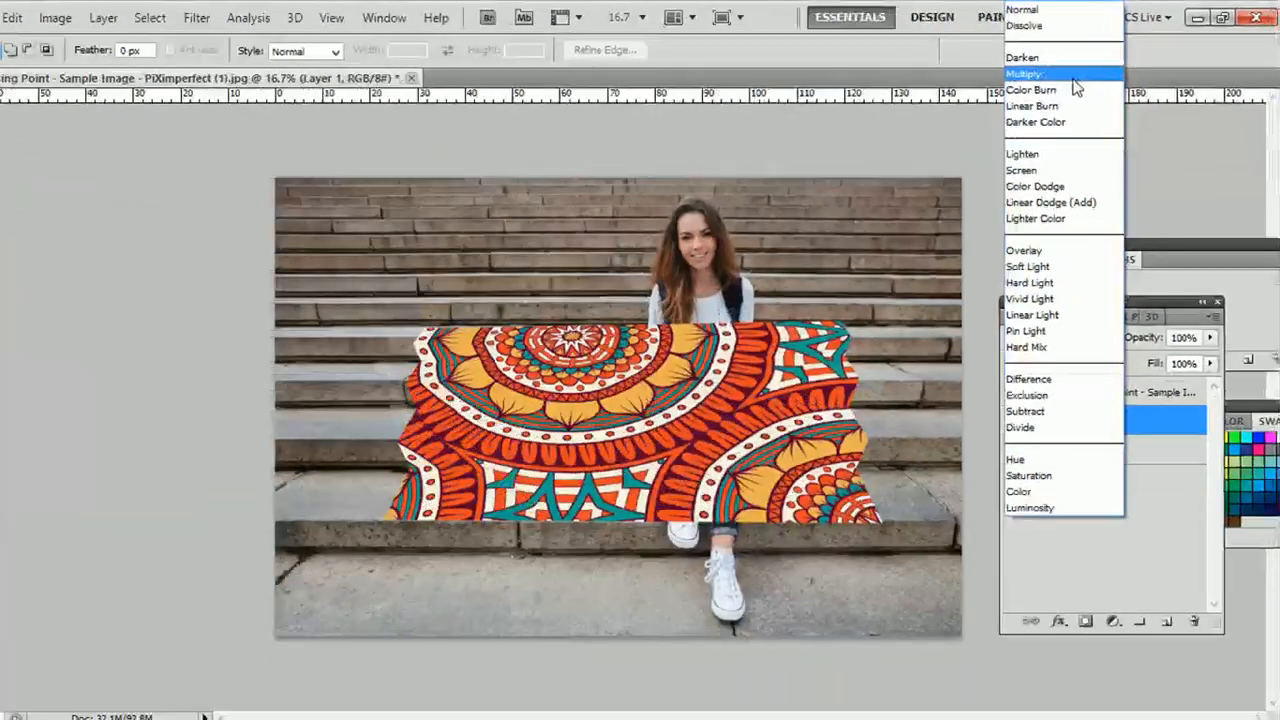
click(671, 338)
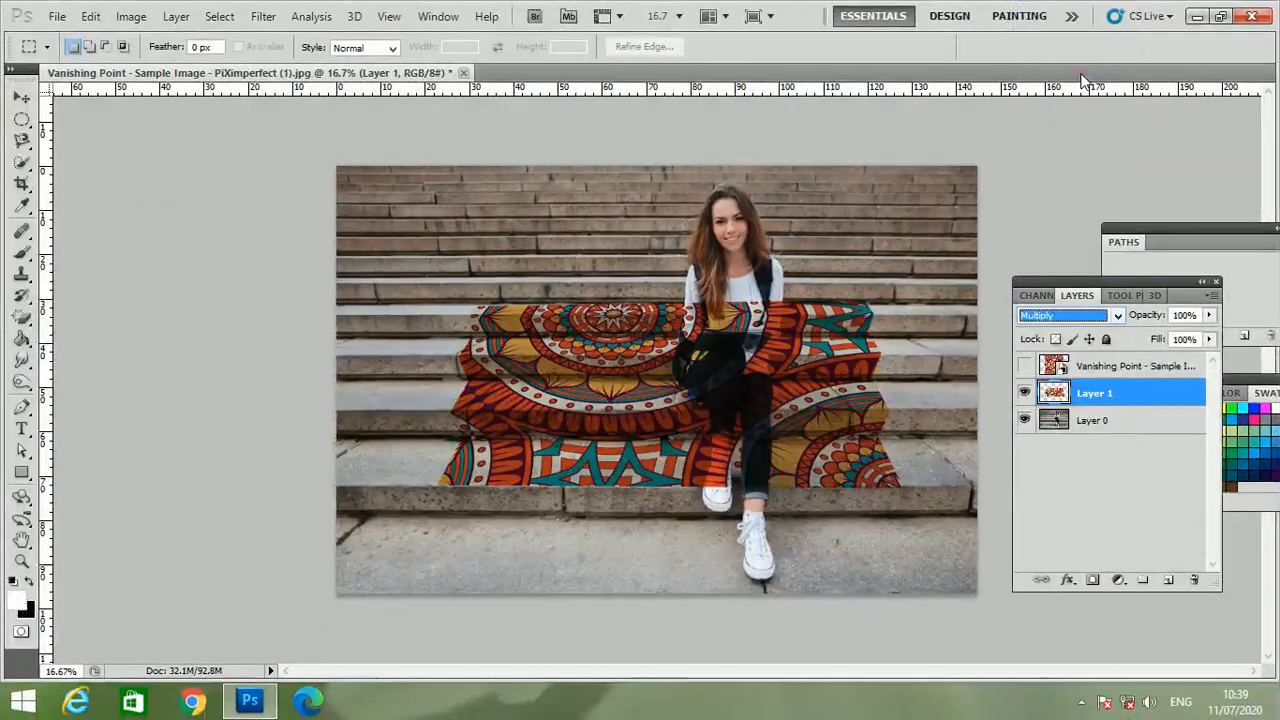
click(1214, 341)
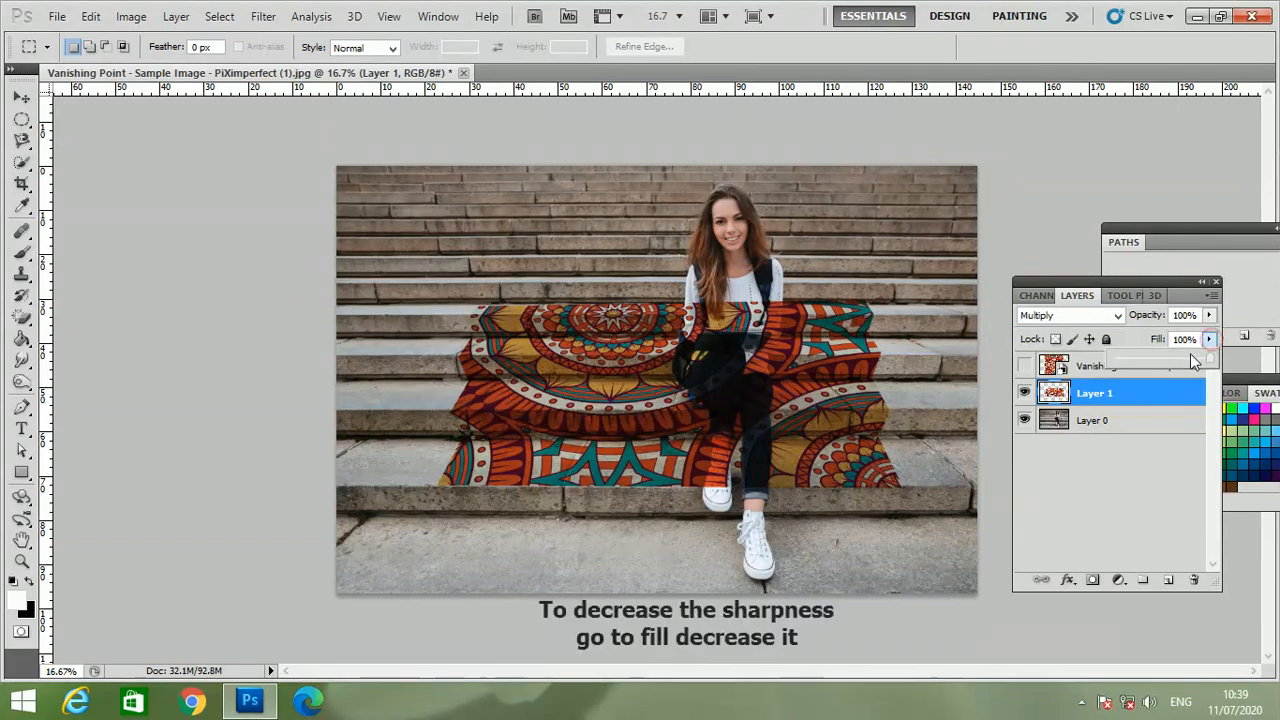
mouse_move(1190, 356)
mouse_down()
mouse_move(1178, 368)
mouse_move(1153, 360)
mouse_move(1169, 362)
mouse_up()
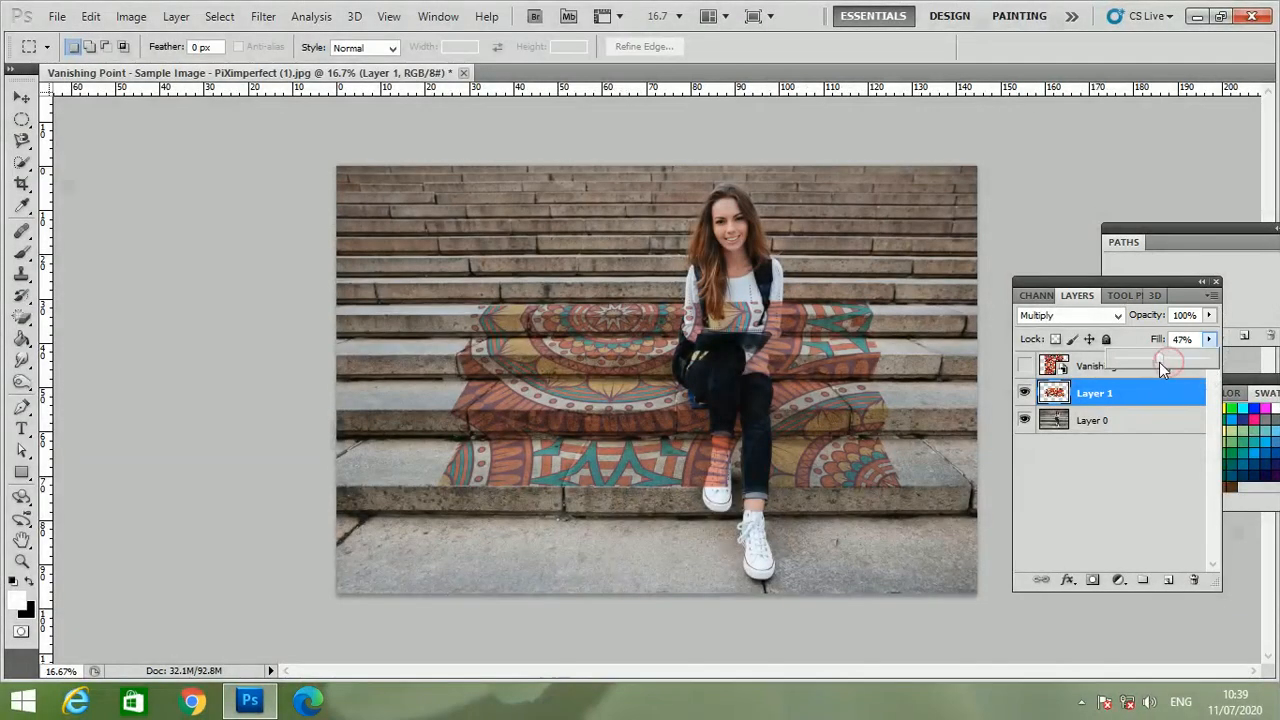
drag(1160, 362, 1161, 363)
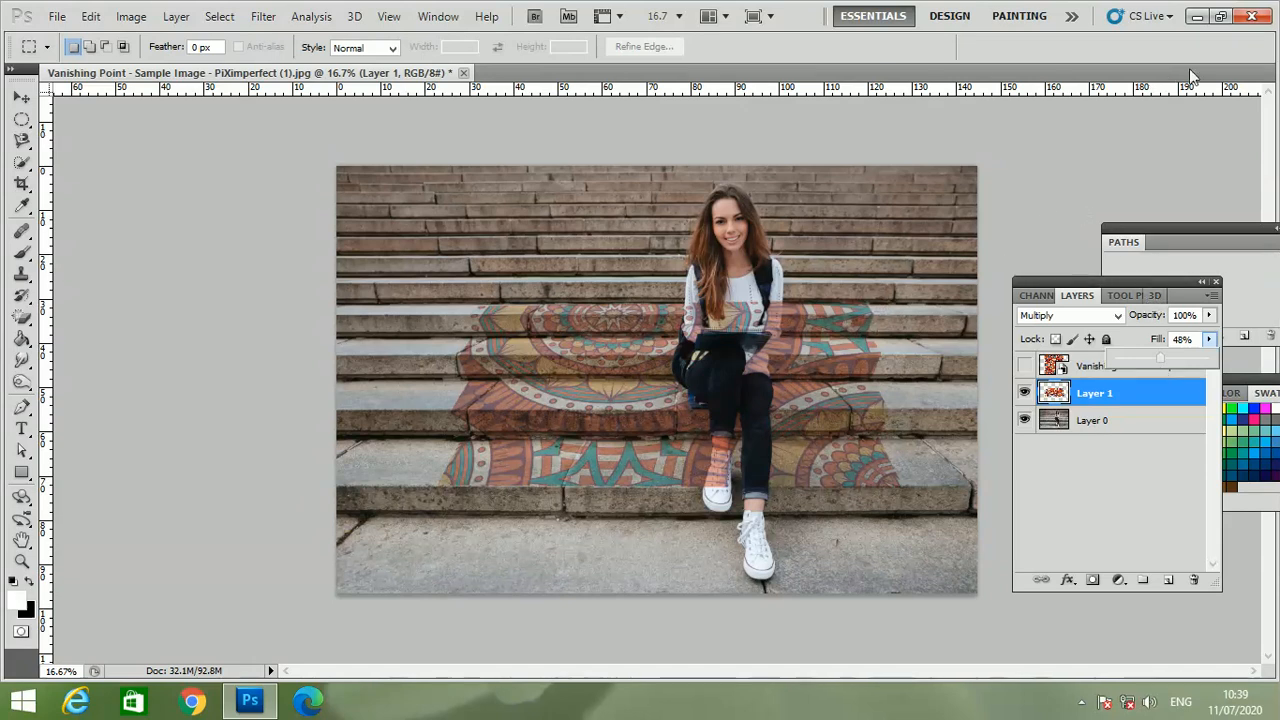
Step: Place the original stairs photo from the desktop into the document at its full 100% size
click(1195, 17)
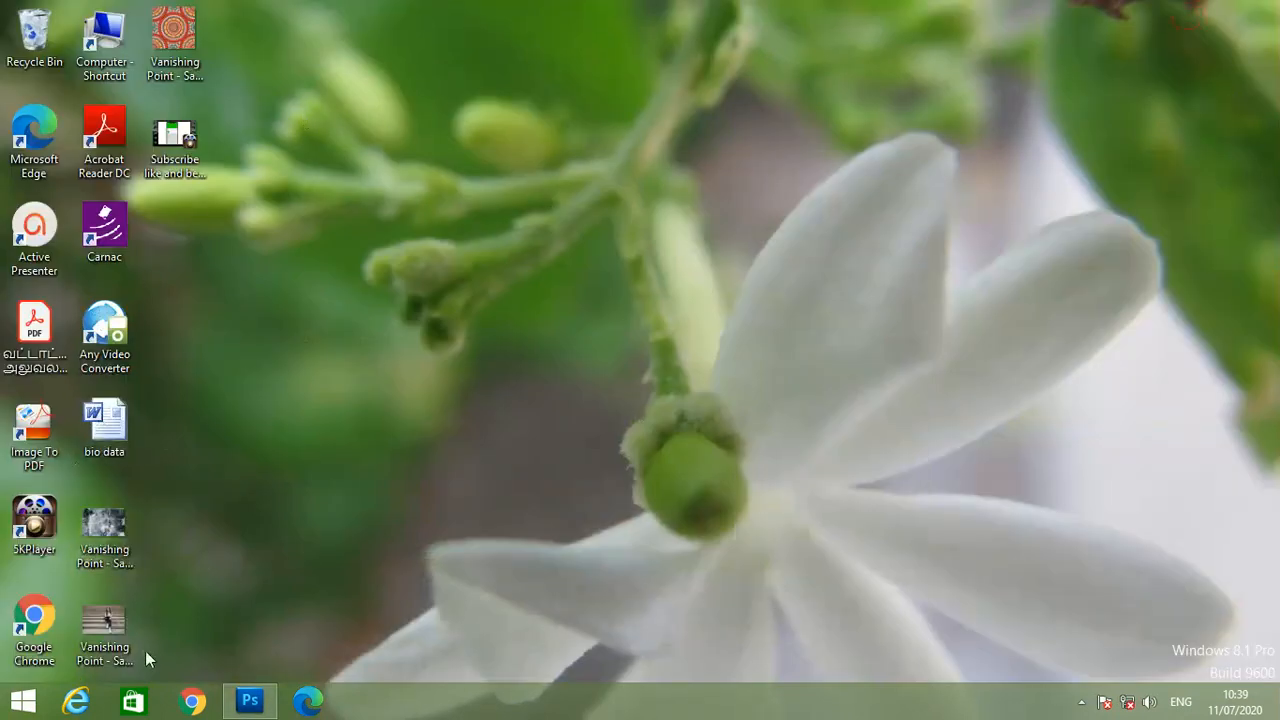
drag(105, 632, 456, 538)
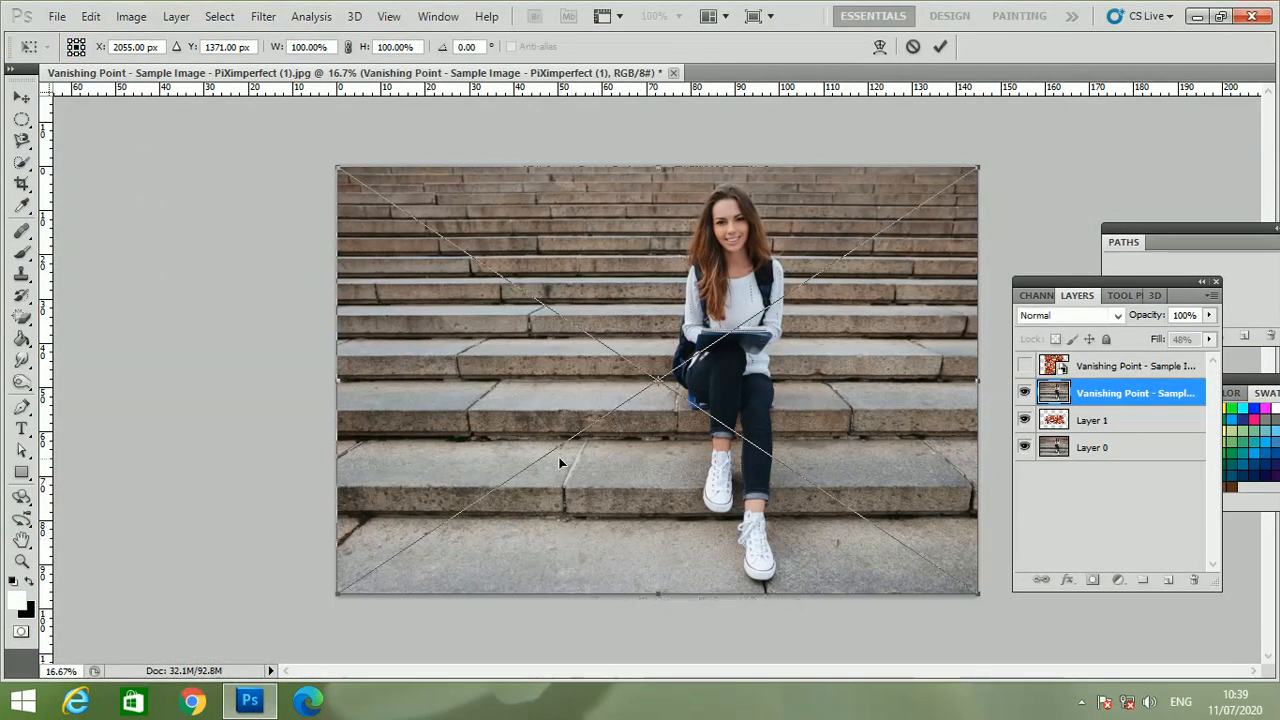
key(Return)
Step: Move the newly placed stairs photo to the top of the layer stack and rasterize it
drag(1058, 398, 1058, 368)
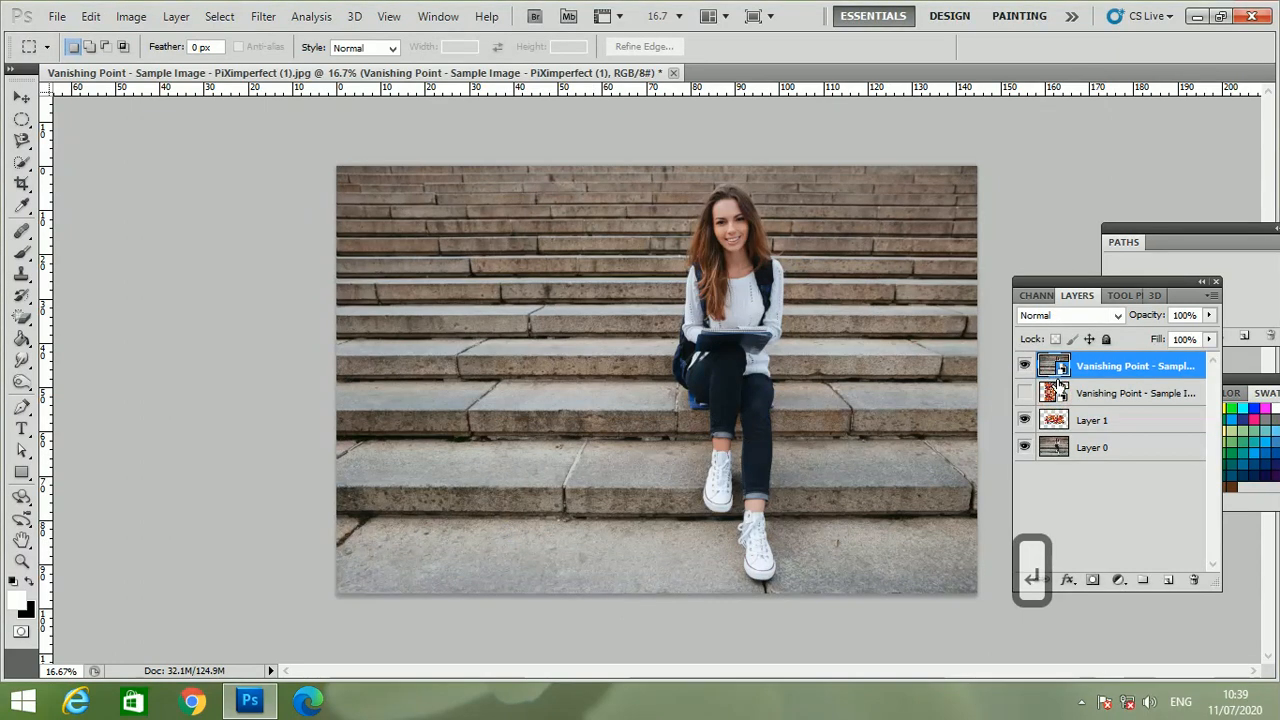
right_click(1094, 368)
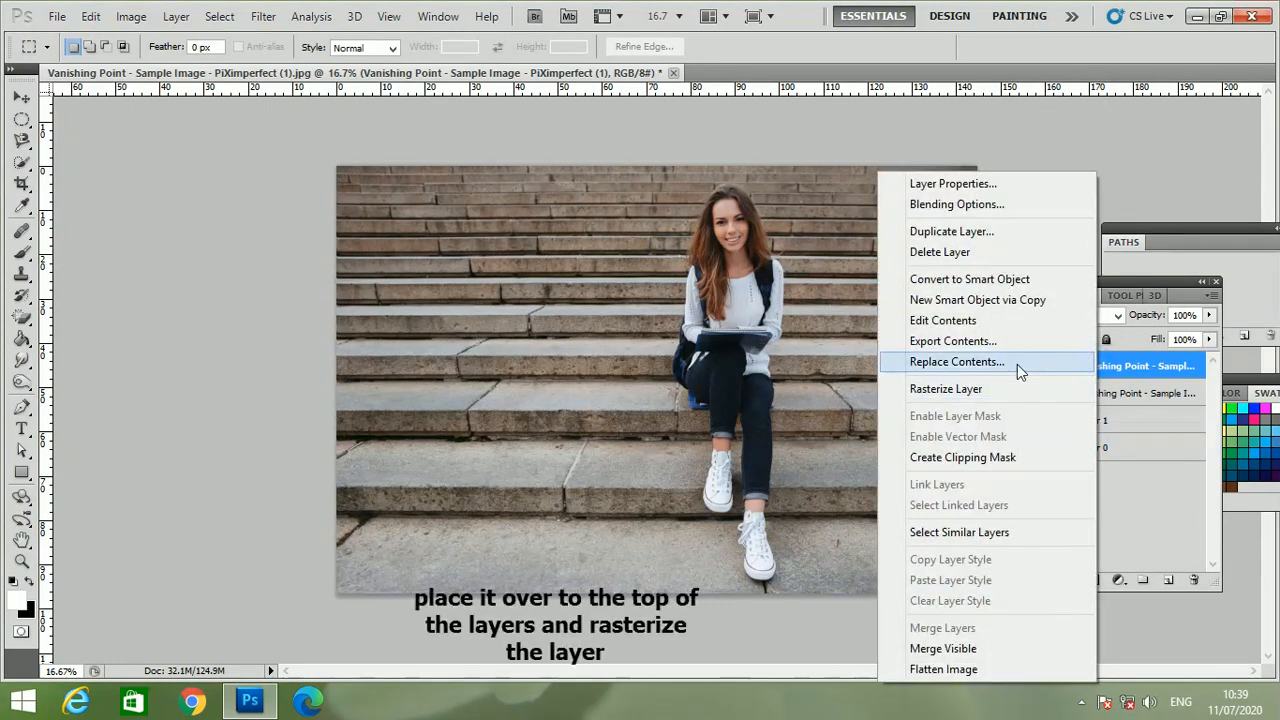
click(1014, 389)
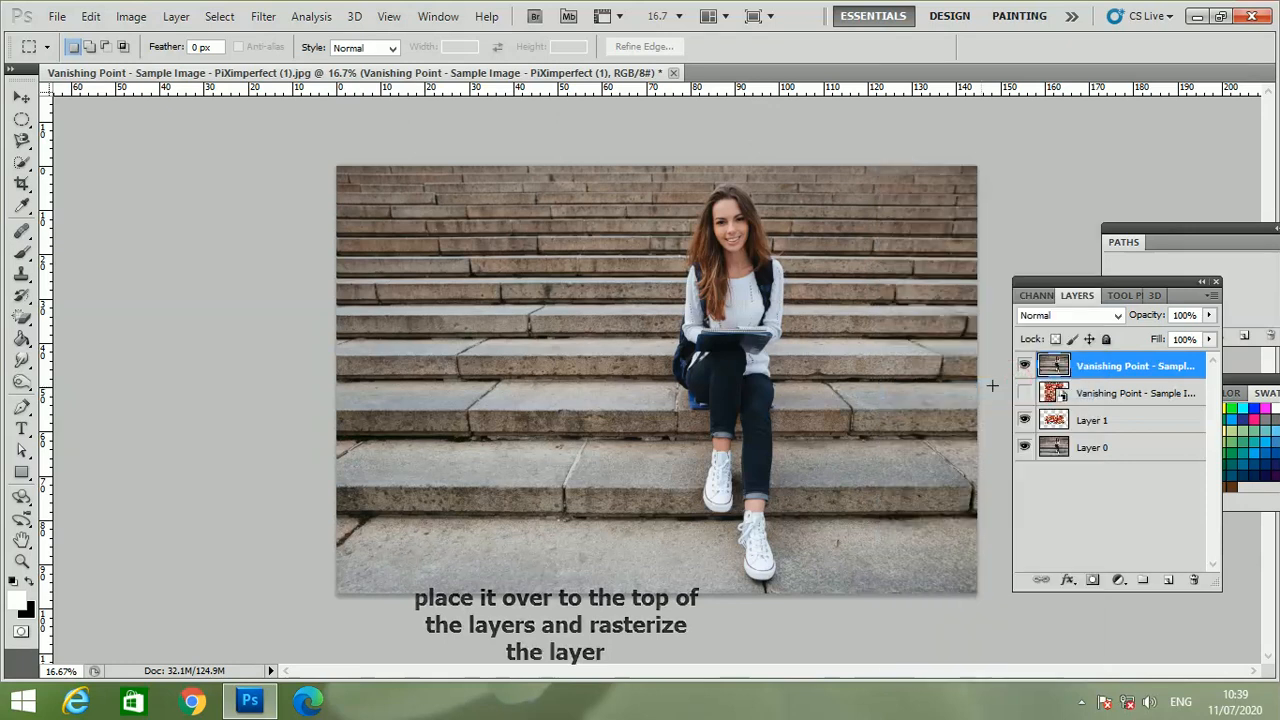
Step: Select the seated woman on the top photo layer with the Quick Selection tool at brush size 125, from her hair to her shoes
click(22, 162)
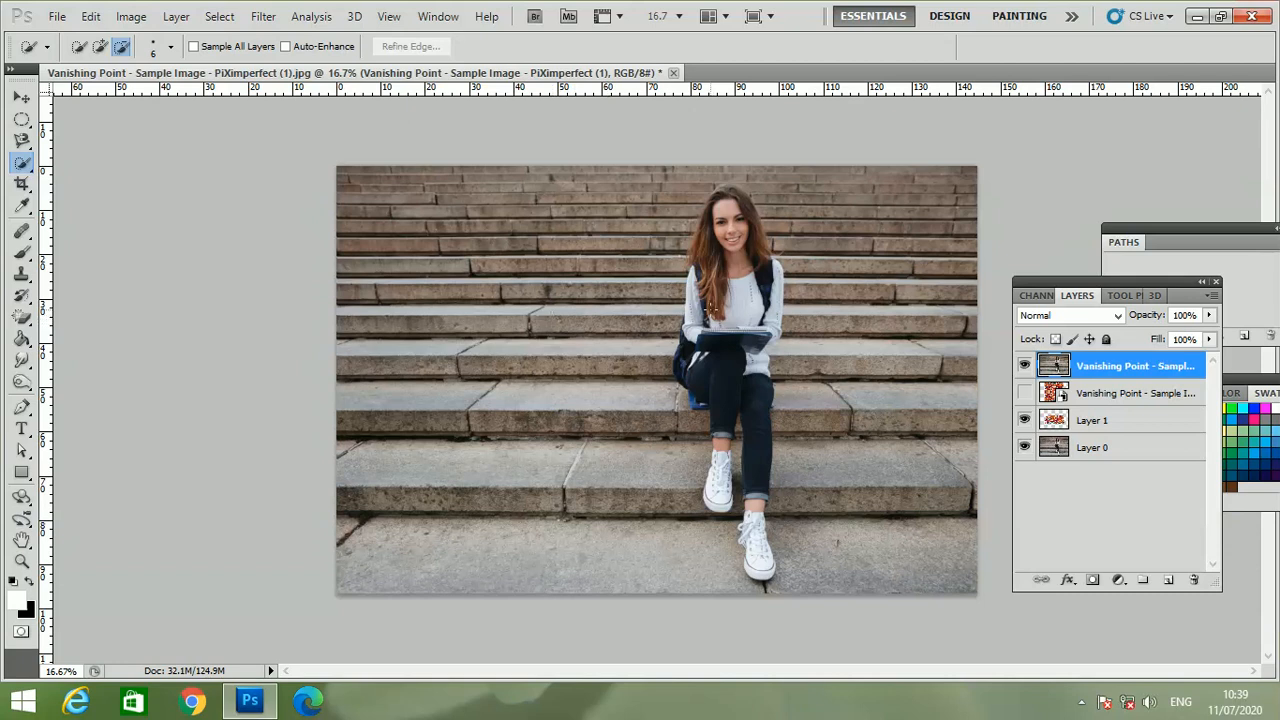
key(bracketright)
key(bracketright)
key(bracketright)
key(bracketright)
key(bracketright)
key(bracketright)
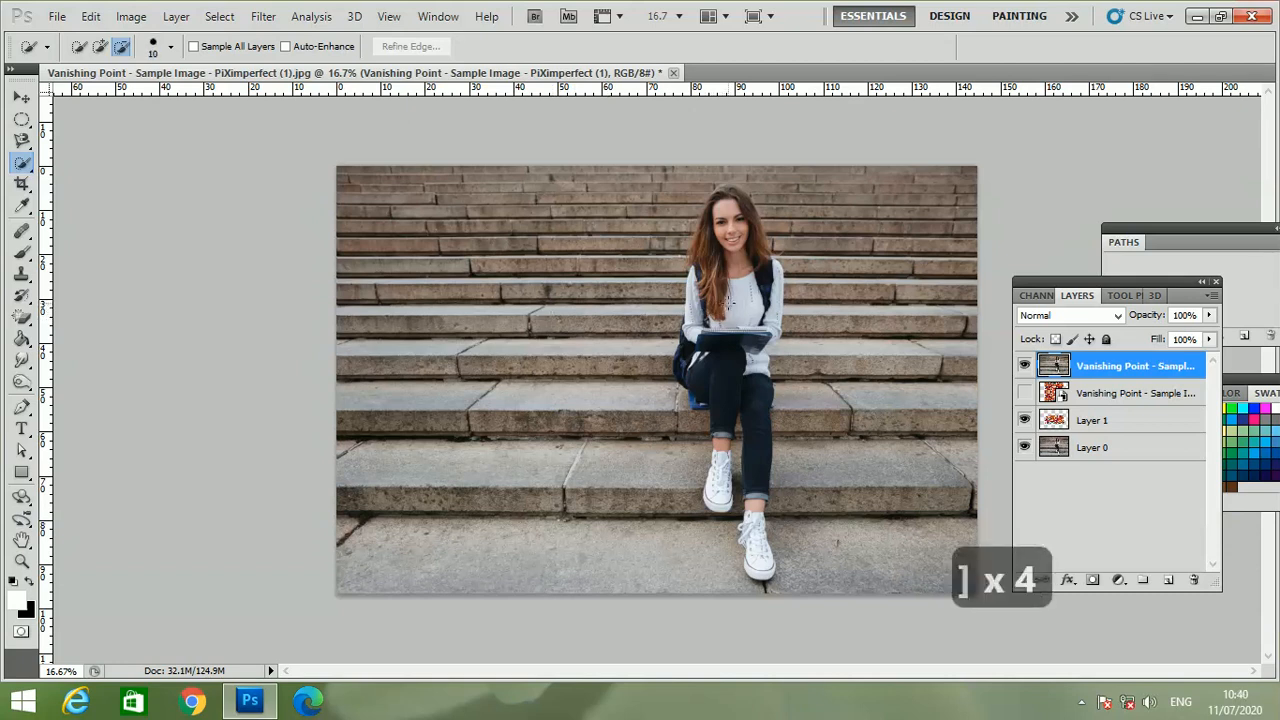
key(bracketright)
key(bracketright)
key(bracketright)
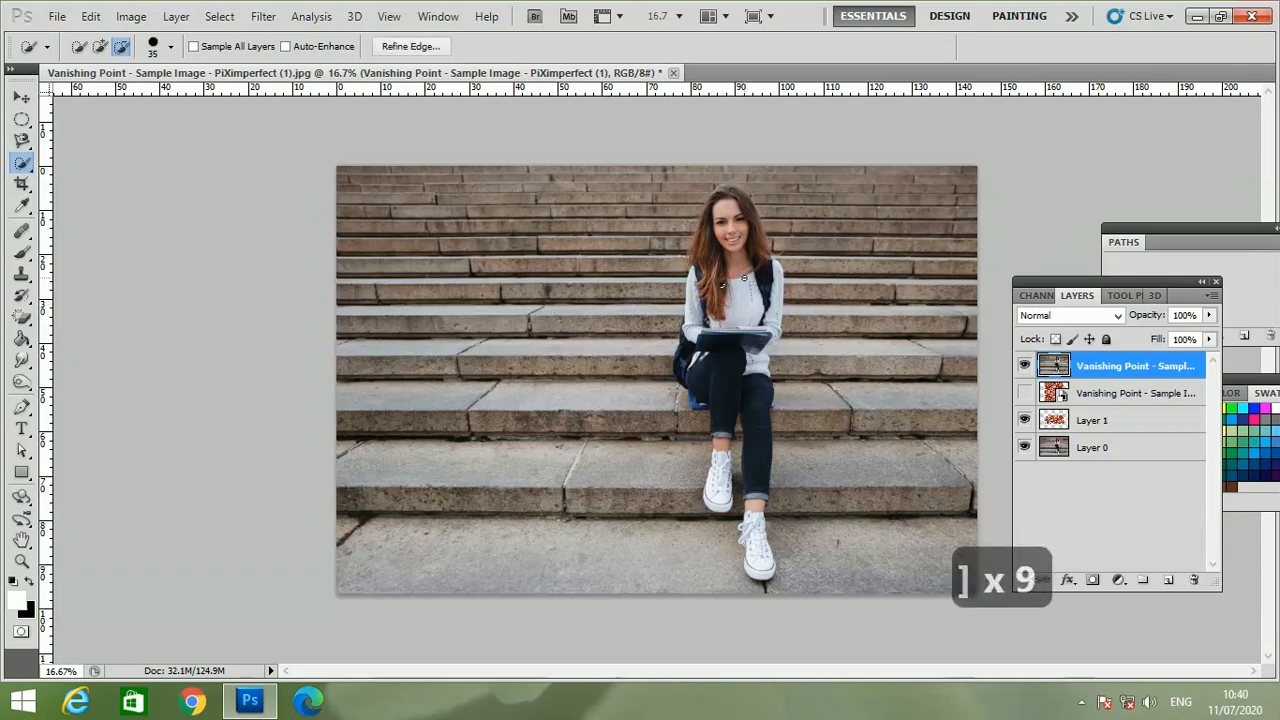
key(ctrl+d)
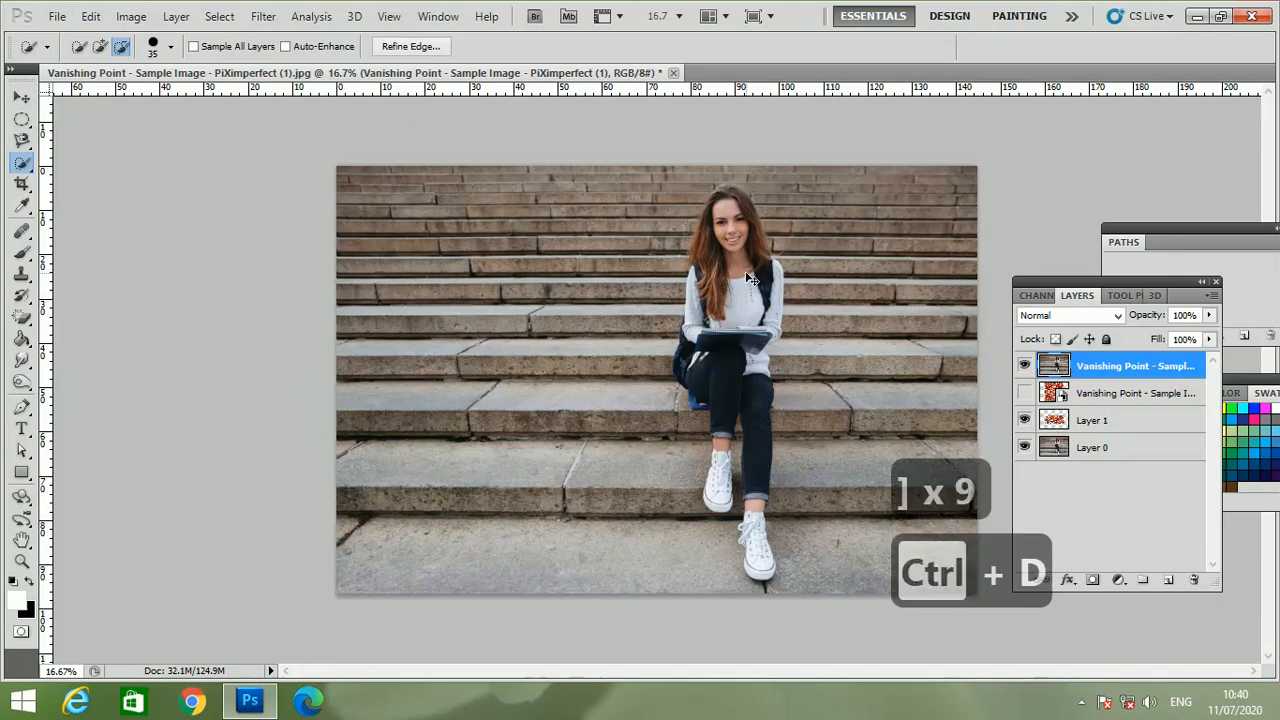
key(bracketright)
key(bracketright)
key(bracketright)
key(bracketright)
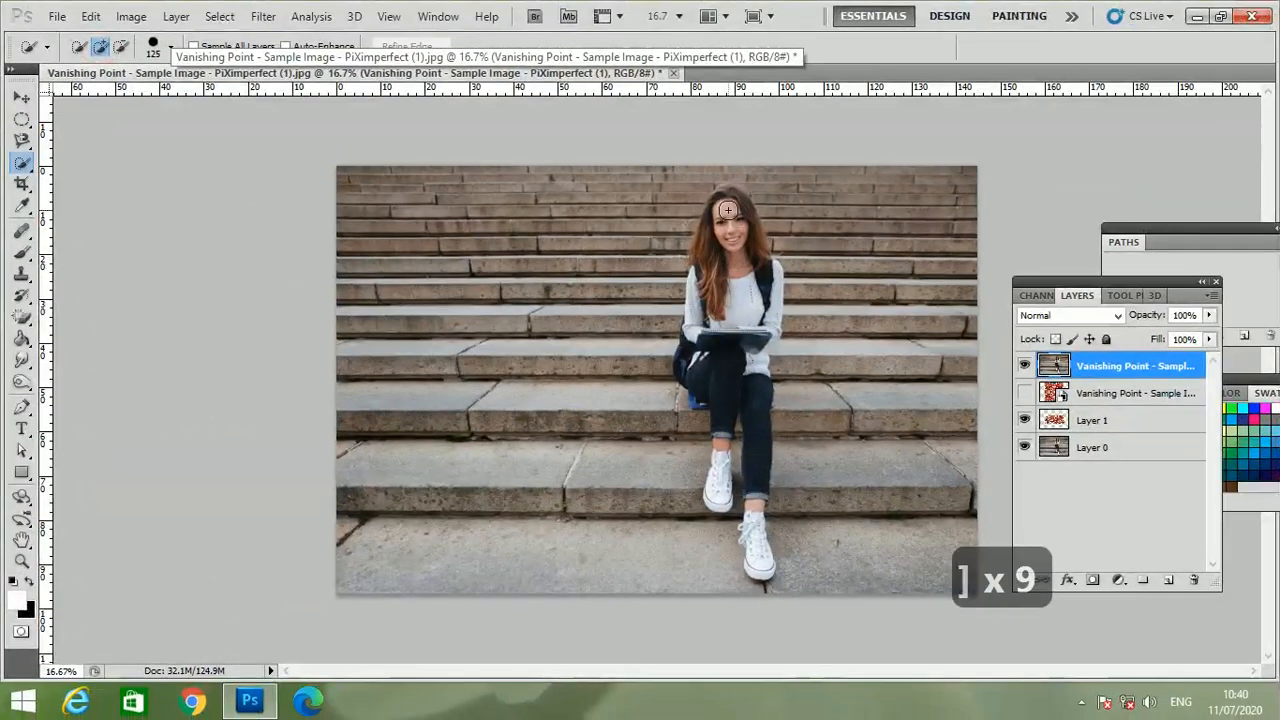
mouse_move(725, 209)
mouse_down()
mouse_move(723, 414)
mouse_move(756, 558)
mouse_up()
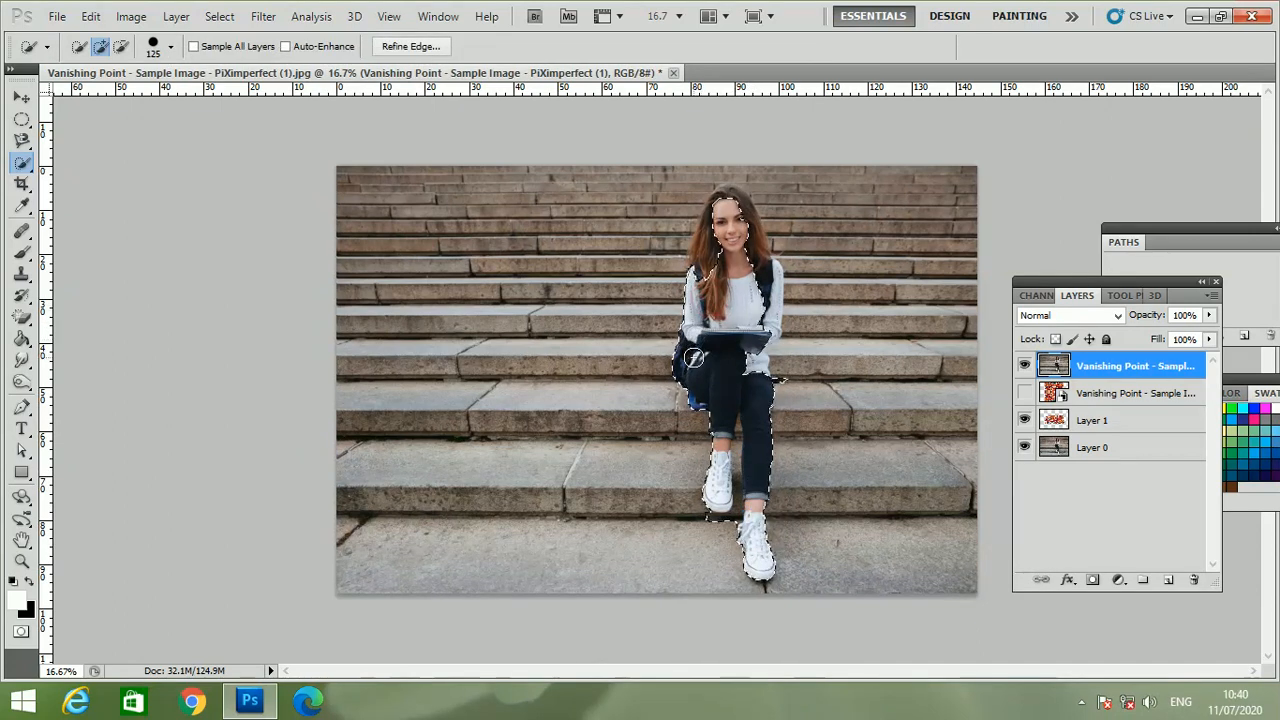
drag(727, 201, 743, 227)
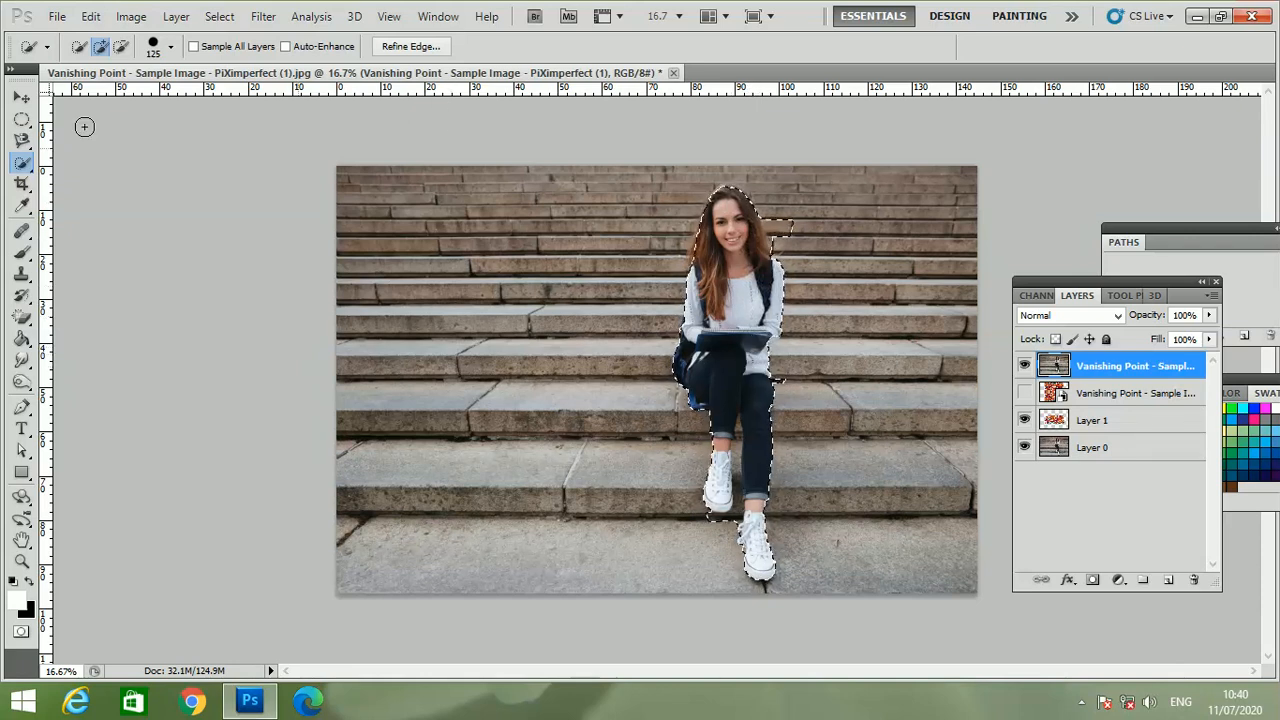
Step: Subtract the stray stair areas beside her head, at her hip and between her legs from the selection, reducing the brush to size 45
click(121, 46)
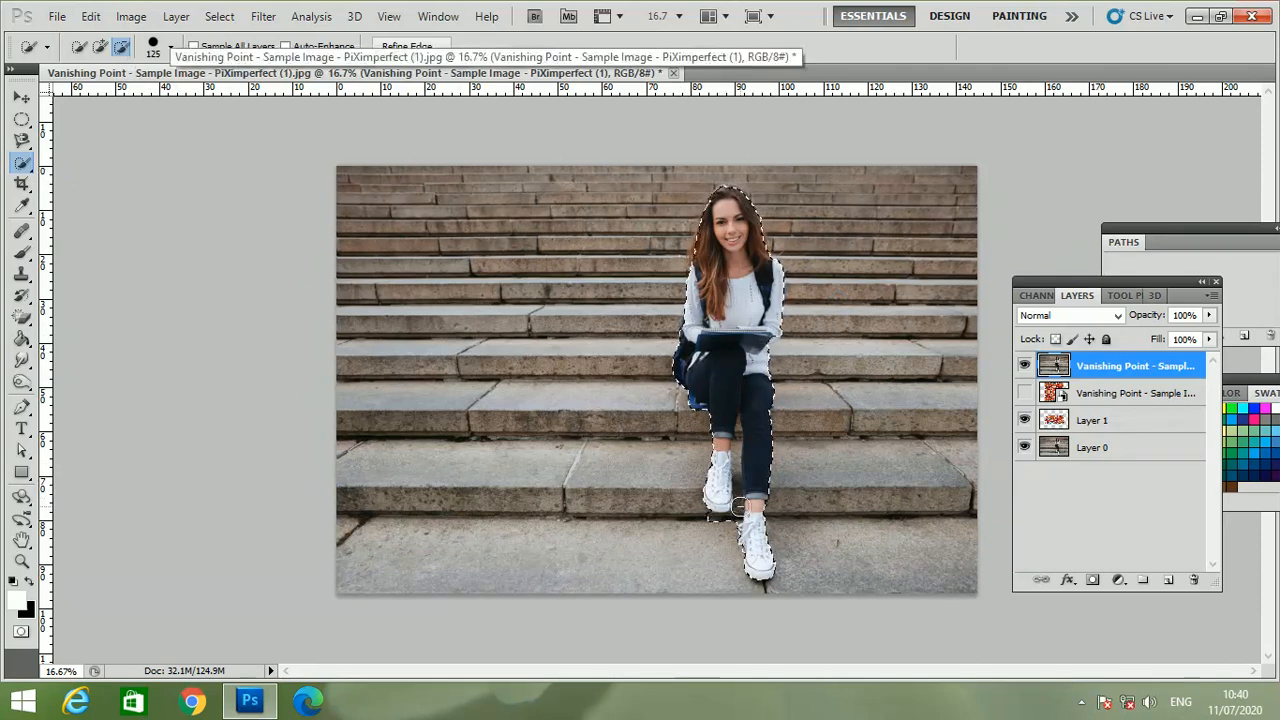
key(bracketleft)
key(bracketleft)
key(bracketleft)
key(bracketleft)
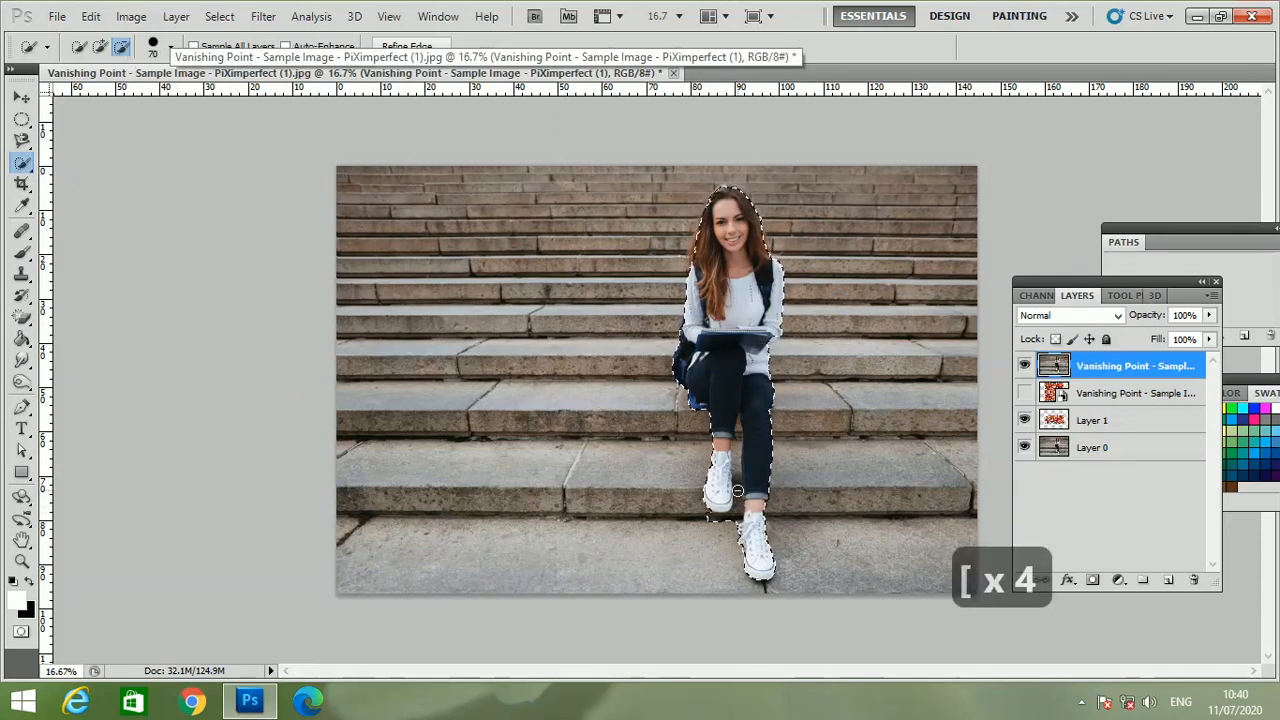
key(bracketleft)
key(bracketleft)
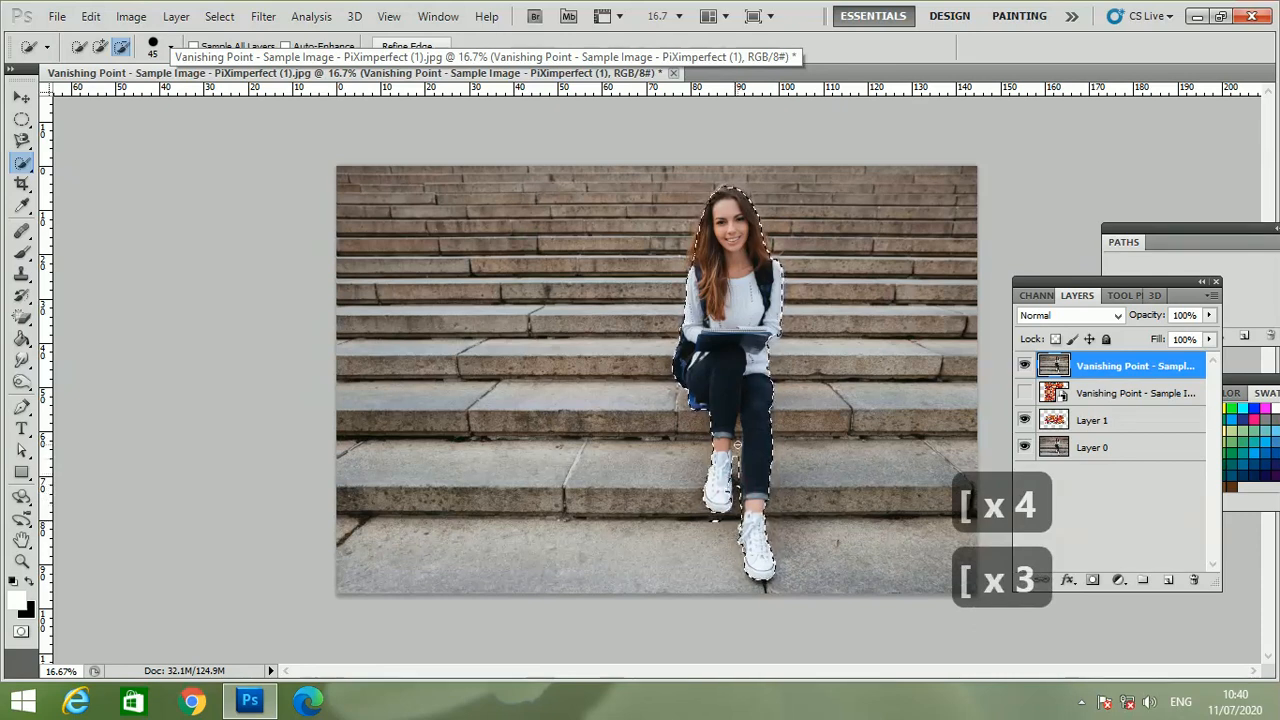
Step: Duplicate the selected woman beside the original on the stairs and cut the duplicate to the clipboard
click(21, 97)
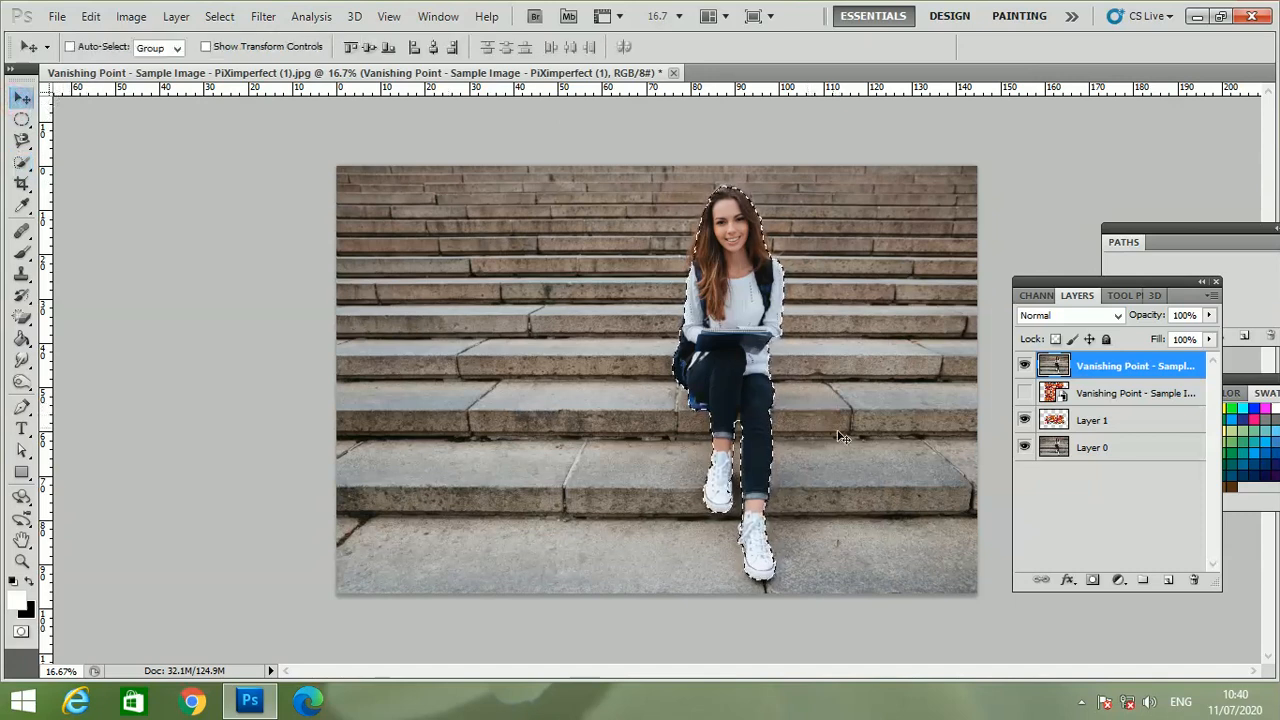
drag(772, 408, 590, 422)
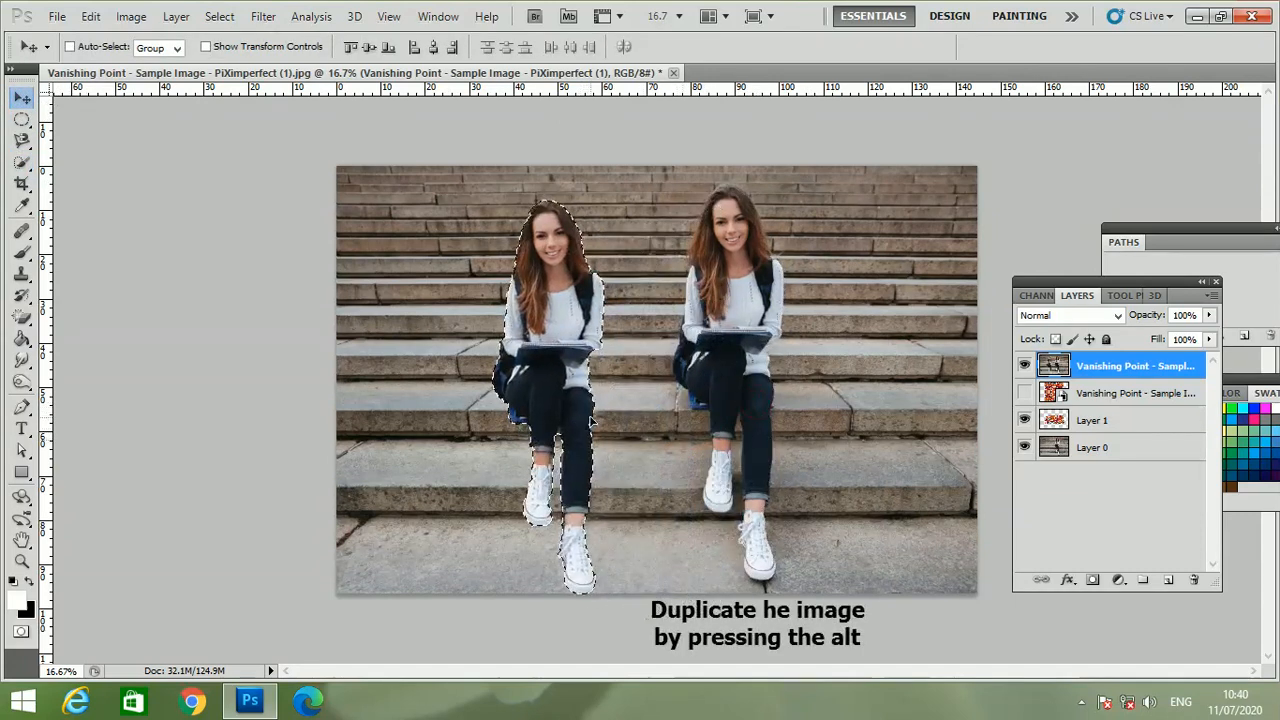
key(ctrl+x)
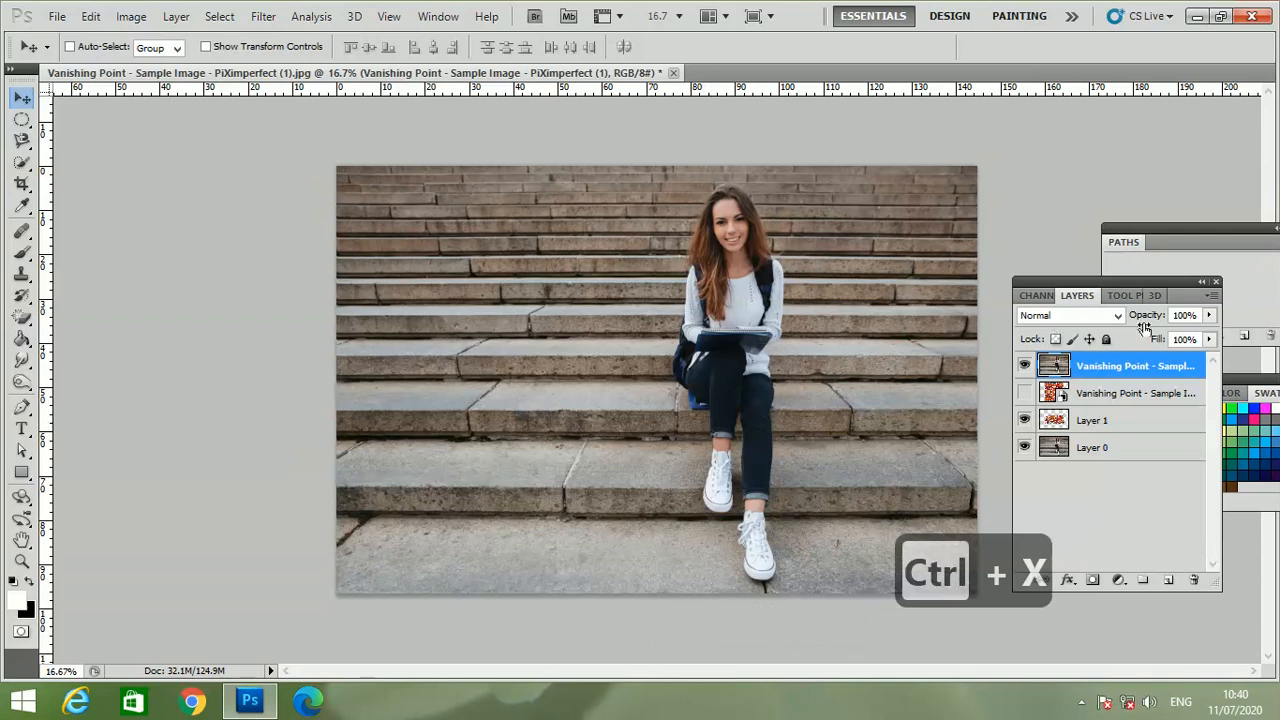
Step: Hide the top photo layer, paste the cut-out woman directly above Layer 0 and position her over the original woman
click(1025, 366)
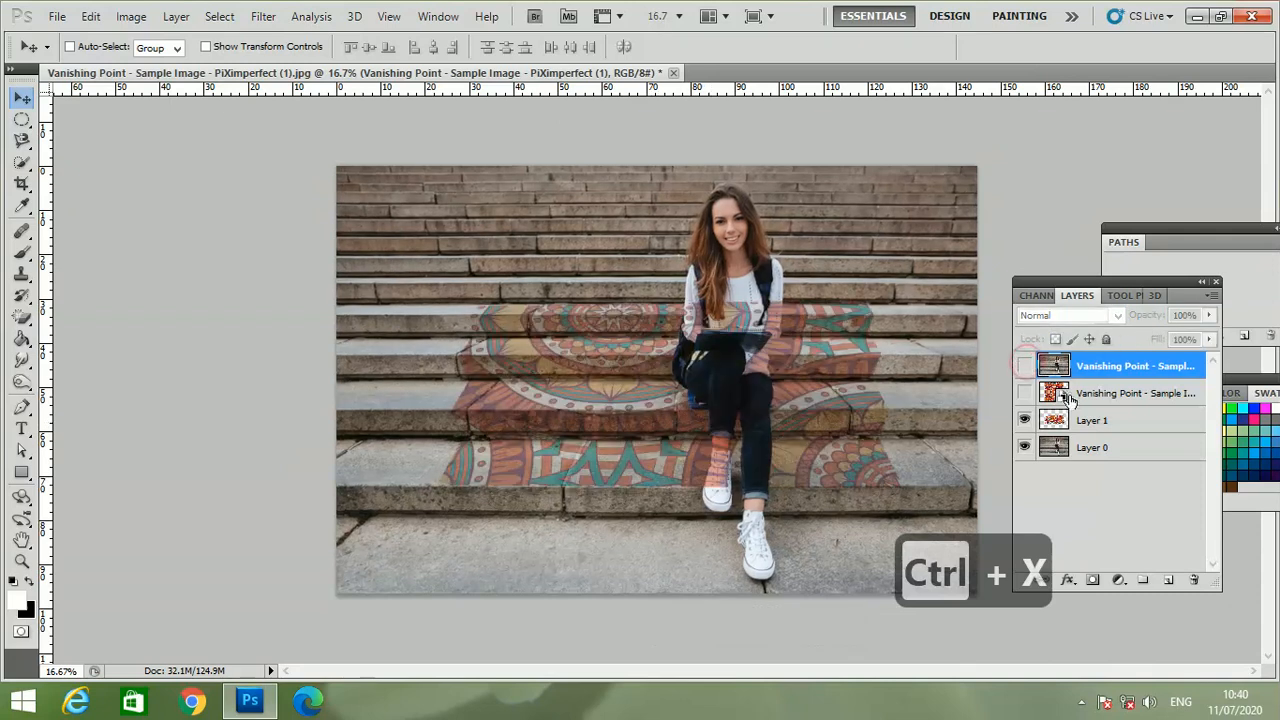
click(1089, 452)
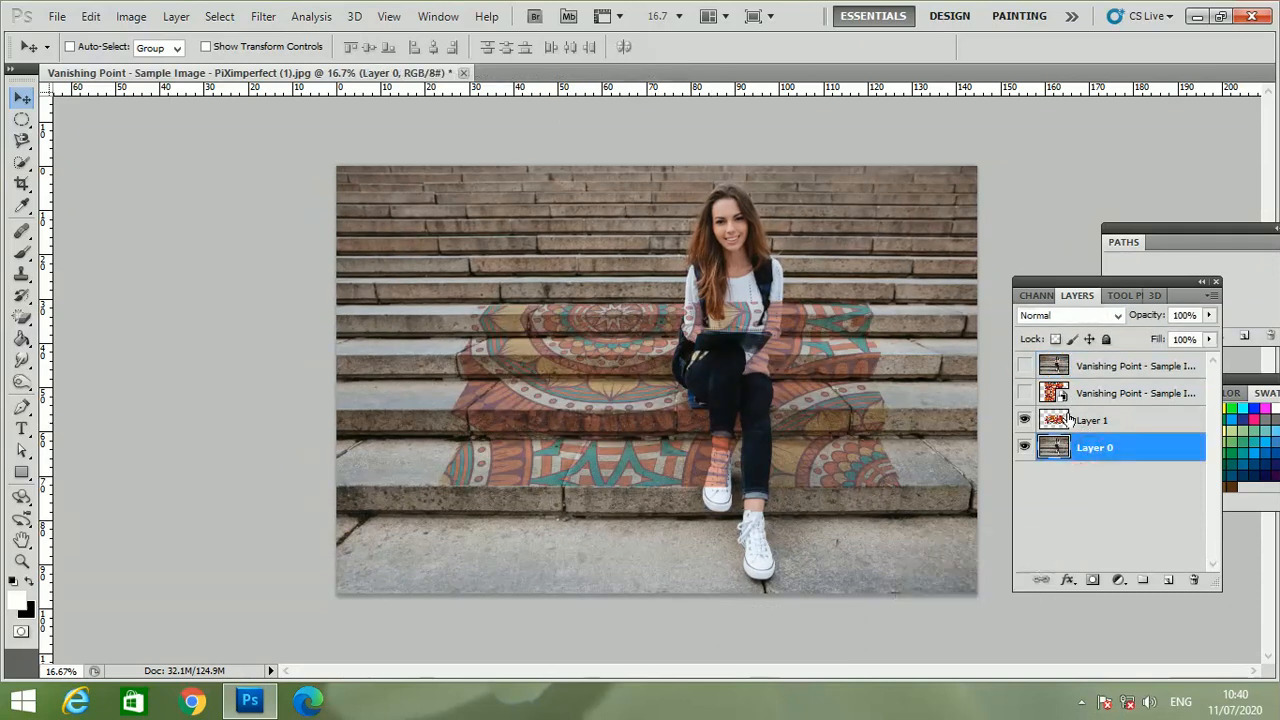
key(ctrl+v)
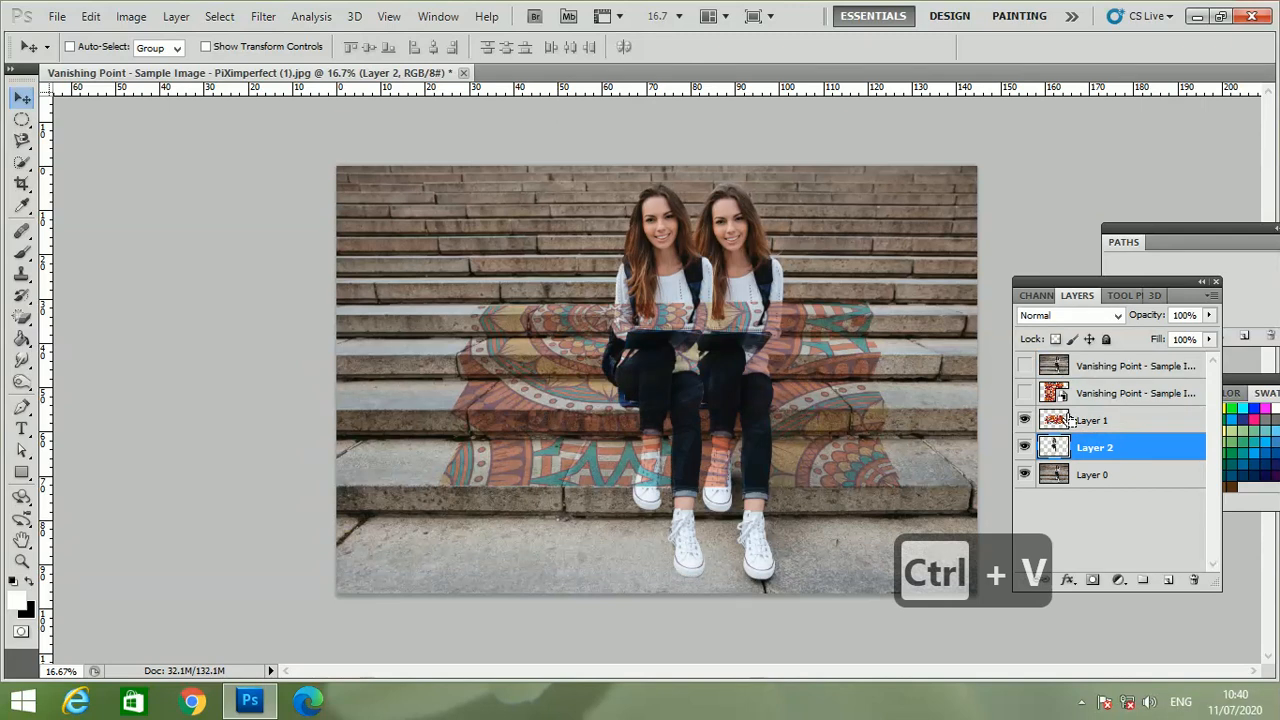
drag(685, 262, 744, 266)
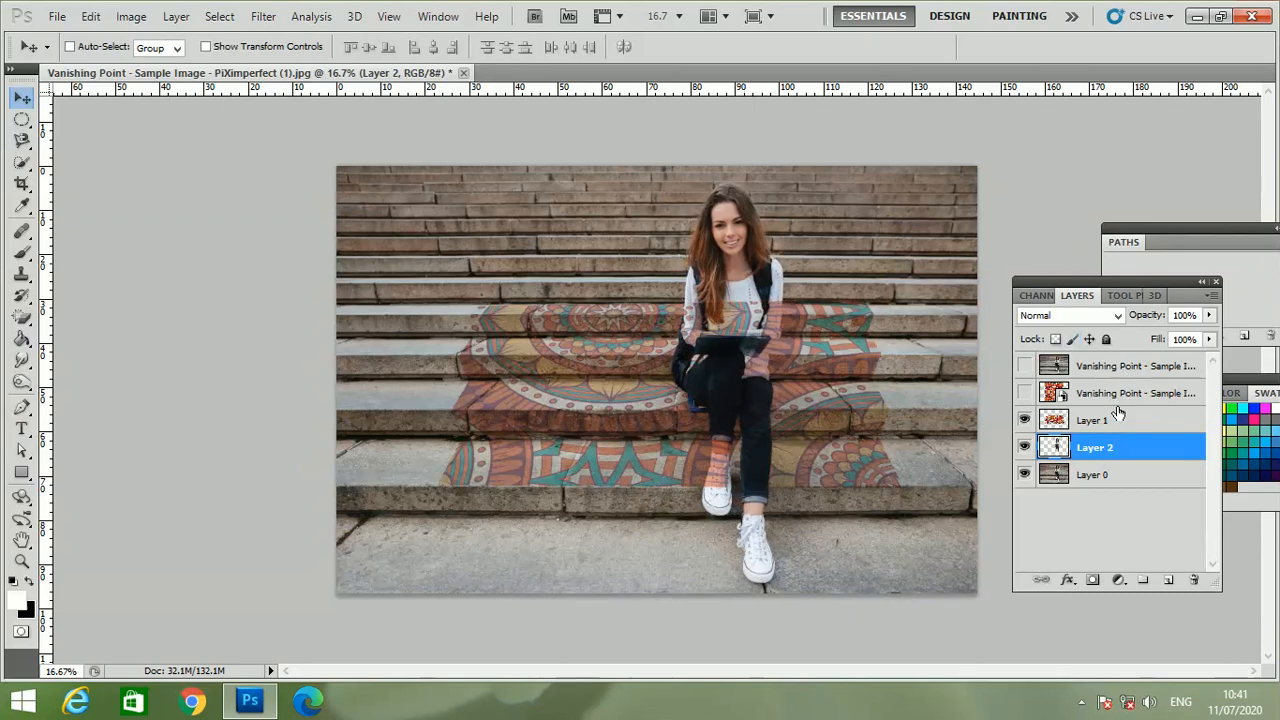
Step: Bring Layer 2 to the top of the layer stack and realign the cut-out woman with the original, nudging her upward
drag(1094, 444, 1077, 368)
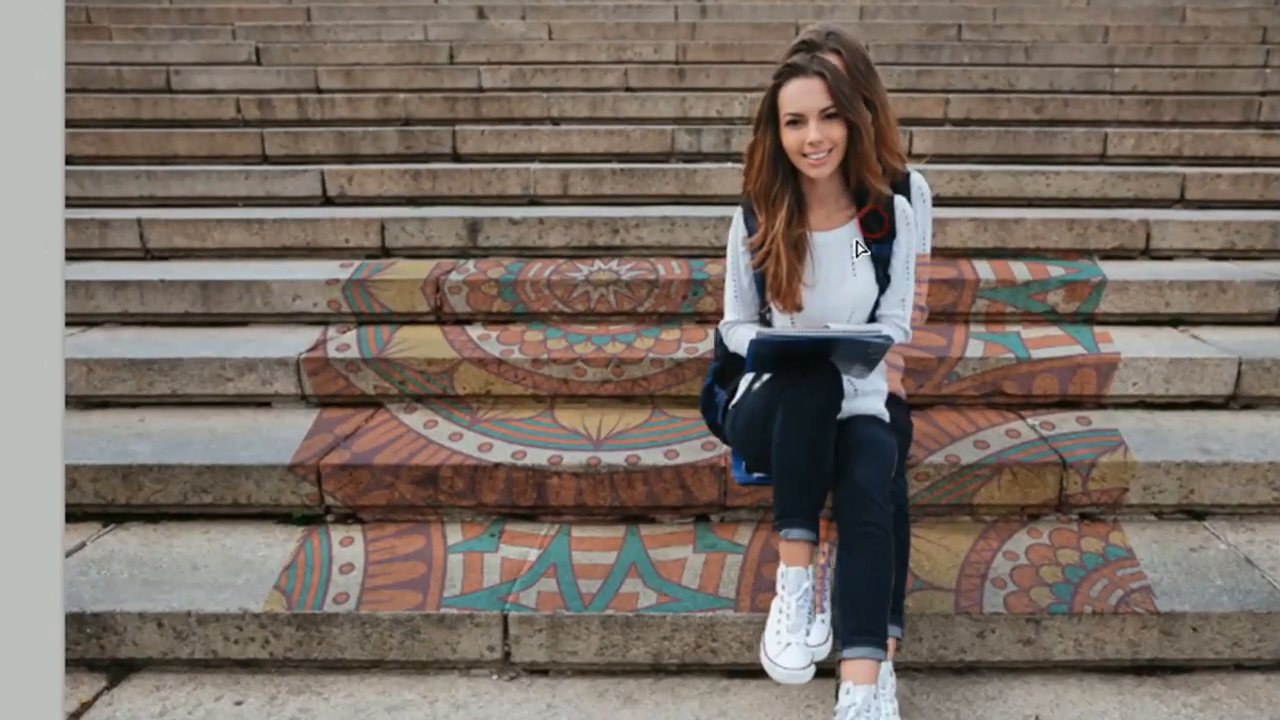
drag(757, 282, 745, 294)
drag(855, 250, 870, 232)
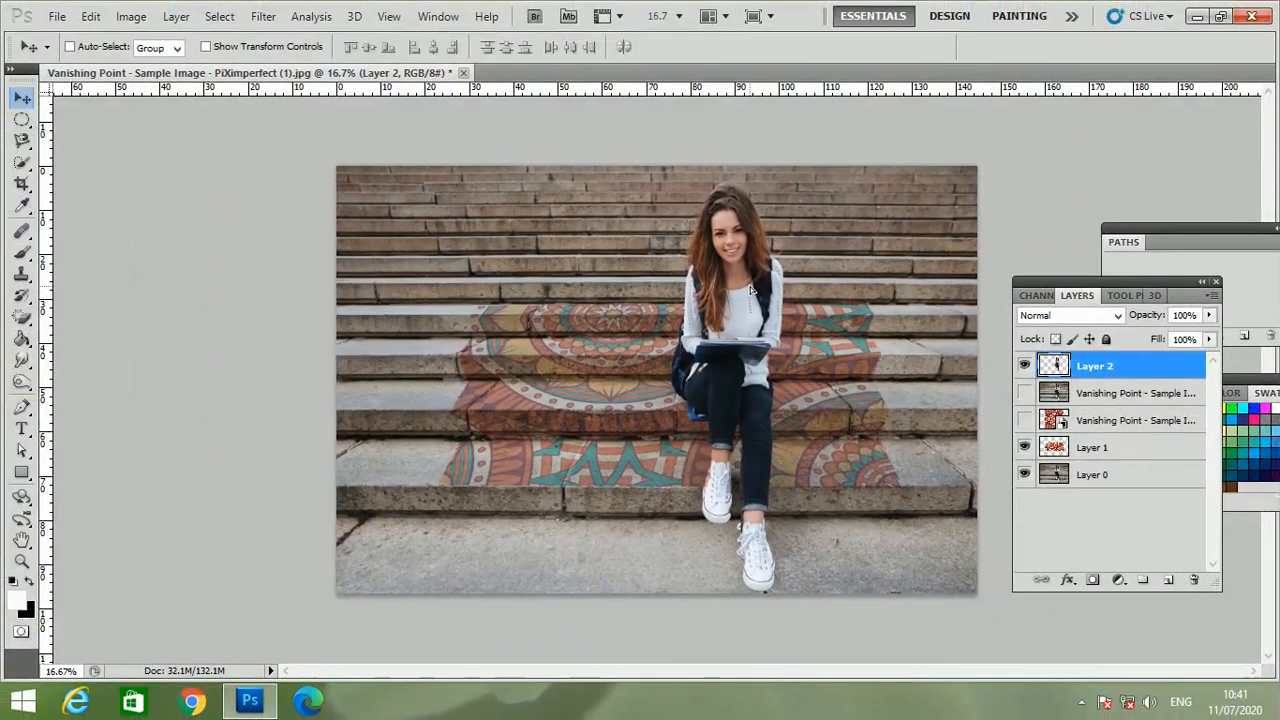
key(Up)
key(Up)
key(Up)
key(Up)
key(Up)
key(Up)
key(Up)
key(Up)
key(Up)
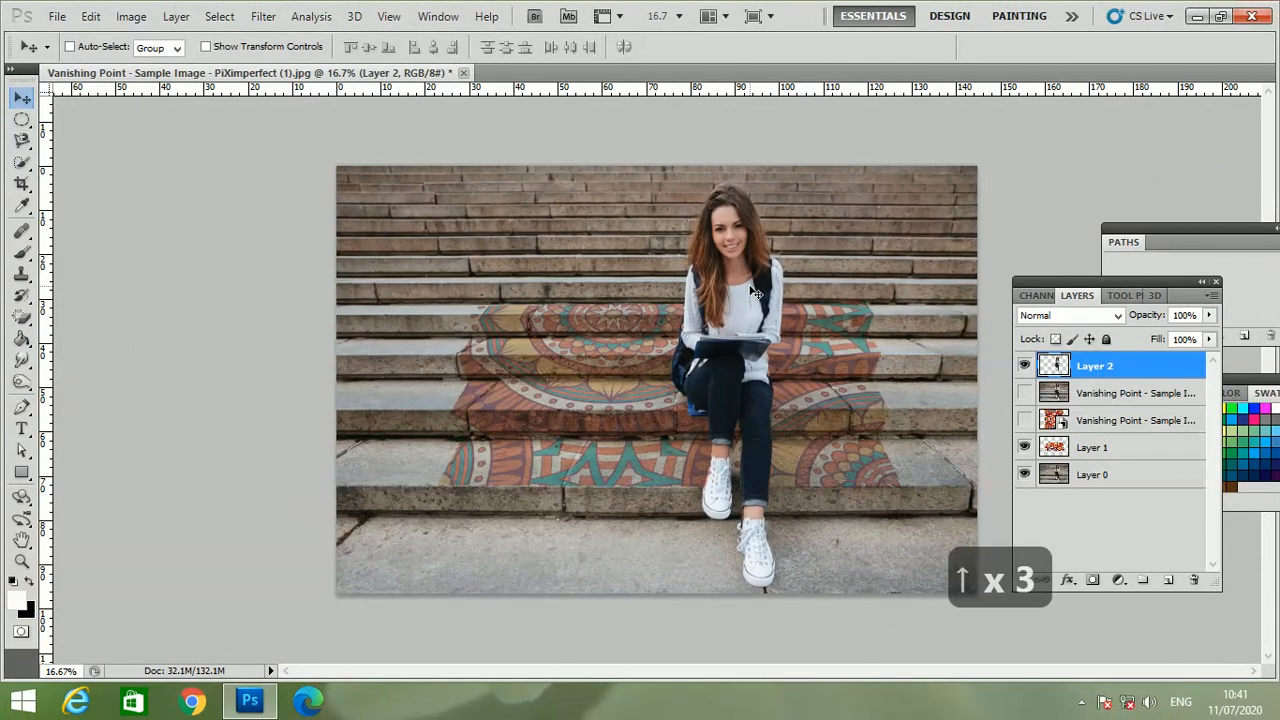